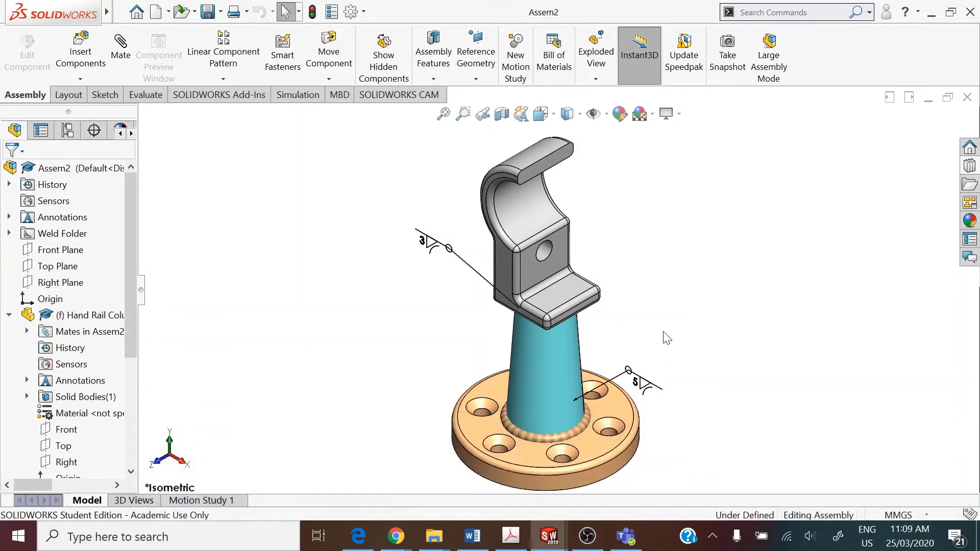
Start Insert Components to list the open parts for the hand rail column assembly
click(80, 51)
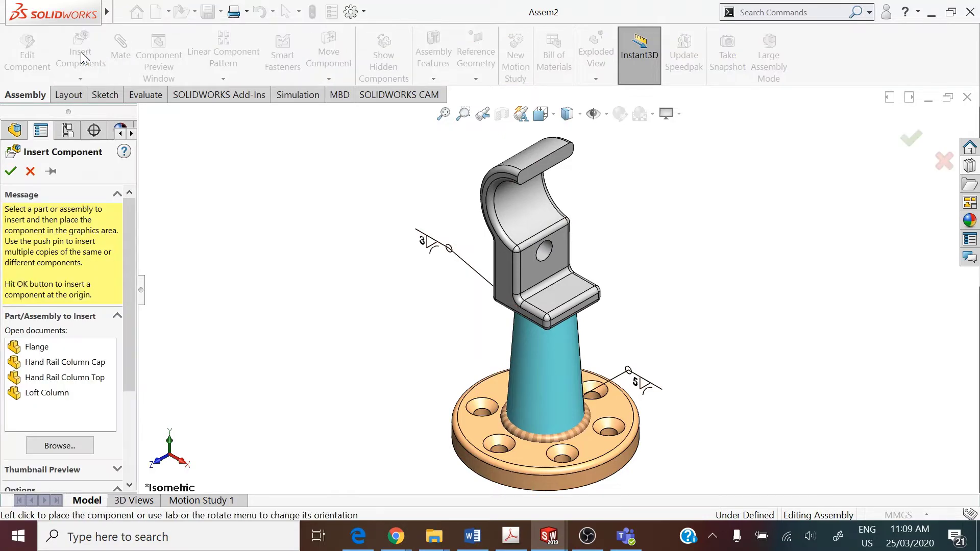
Insert the Hand Rail Column Cap and drop it beside the column's top bracket
click(66, 367)
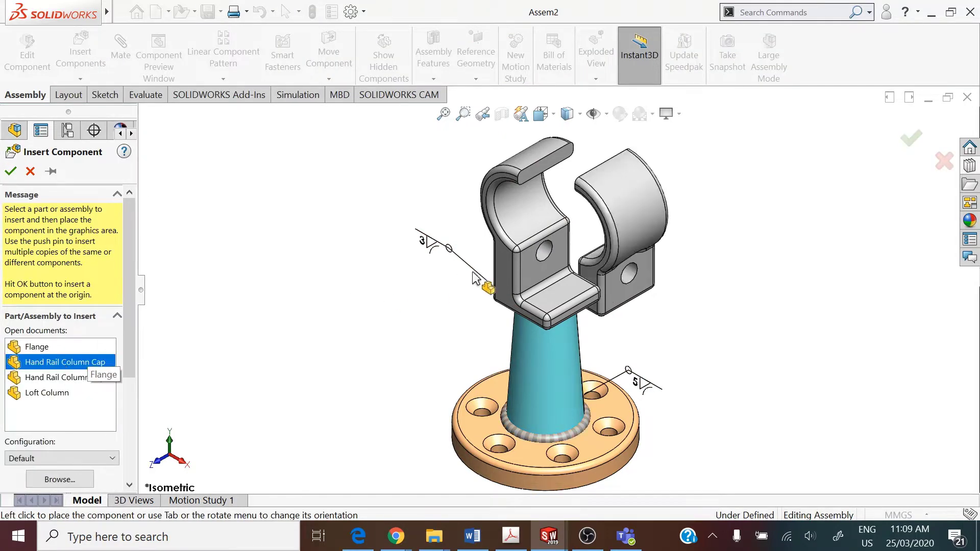
click(657, 246)
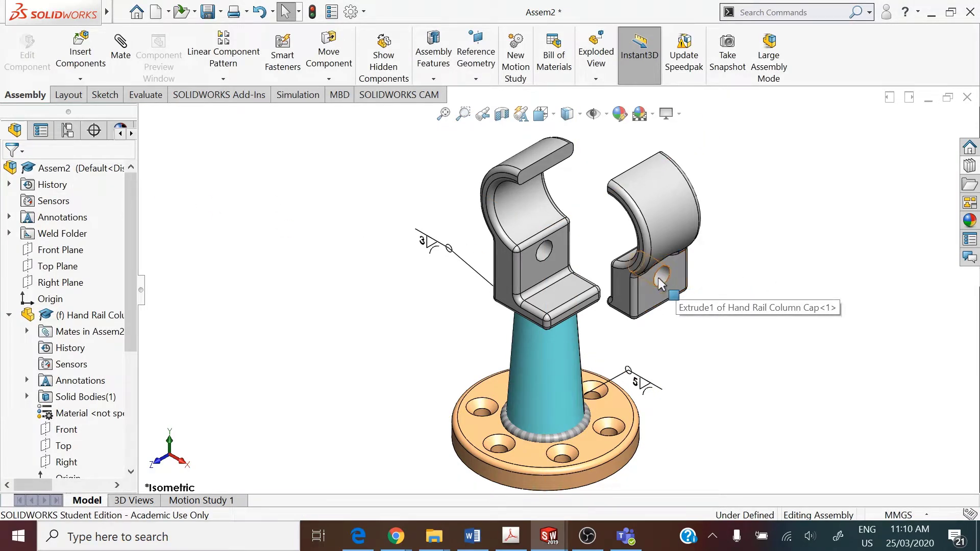
scroll(660, 282, down, 1)
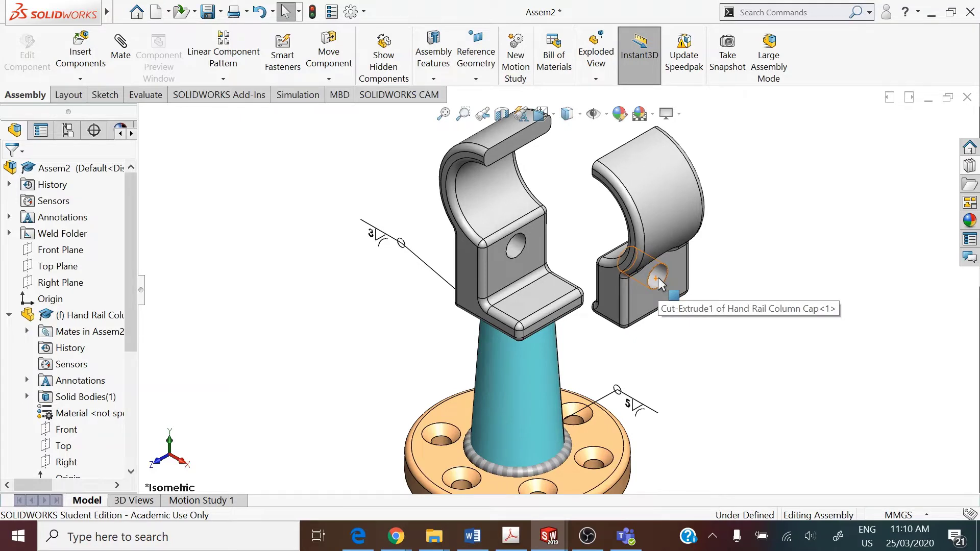
Mate the column cap's bolt hole concentric with the top bracket's hole
click(658, 280)
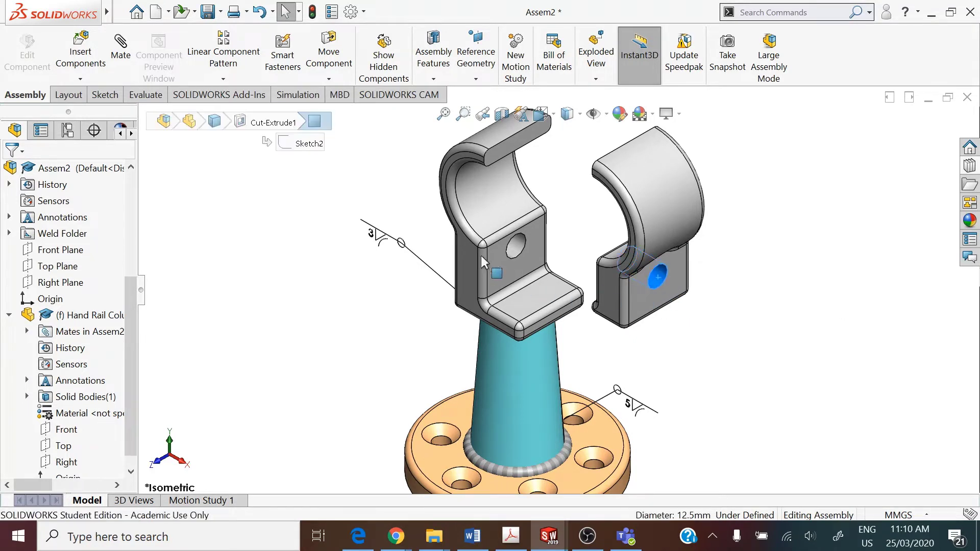
ctrl+click(515, 244)
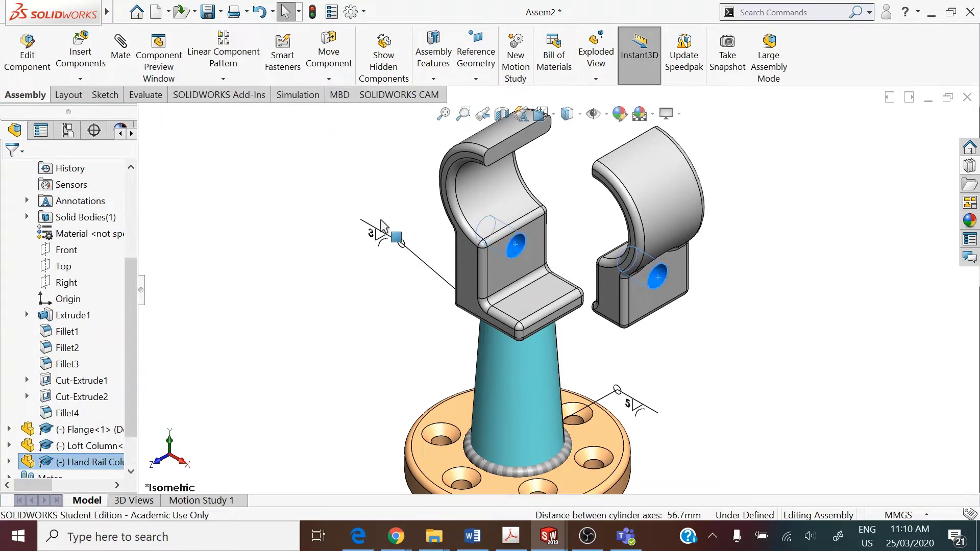
click(122, 55)
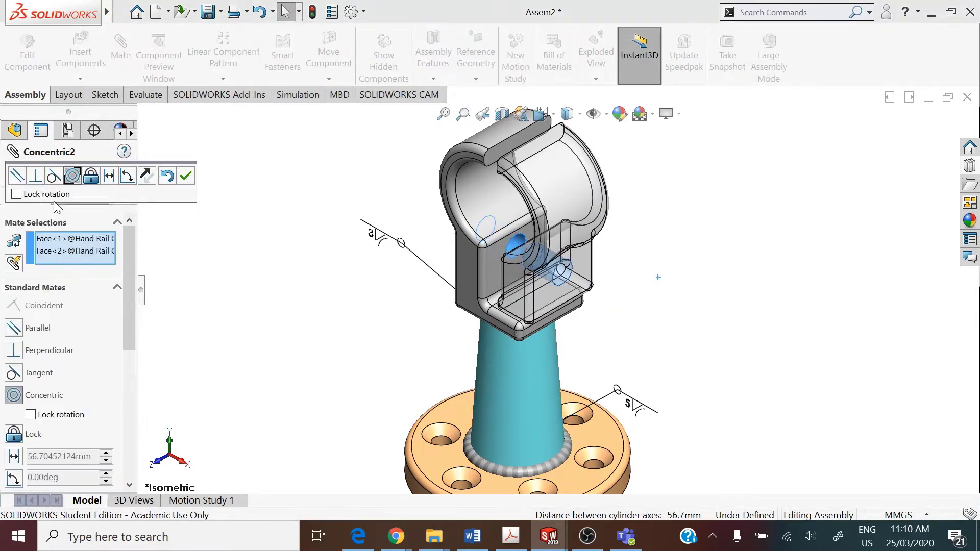
click(185, 176)
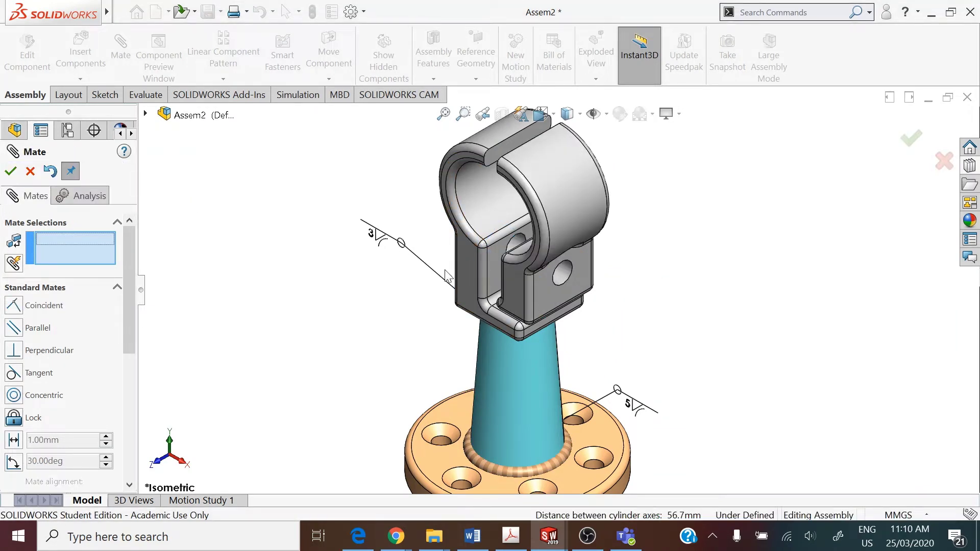
Try a parallel mate between the column top and a cap face, then discard it
click(465, 276)
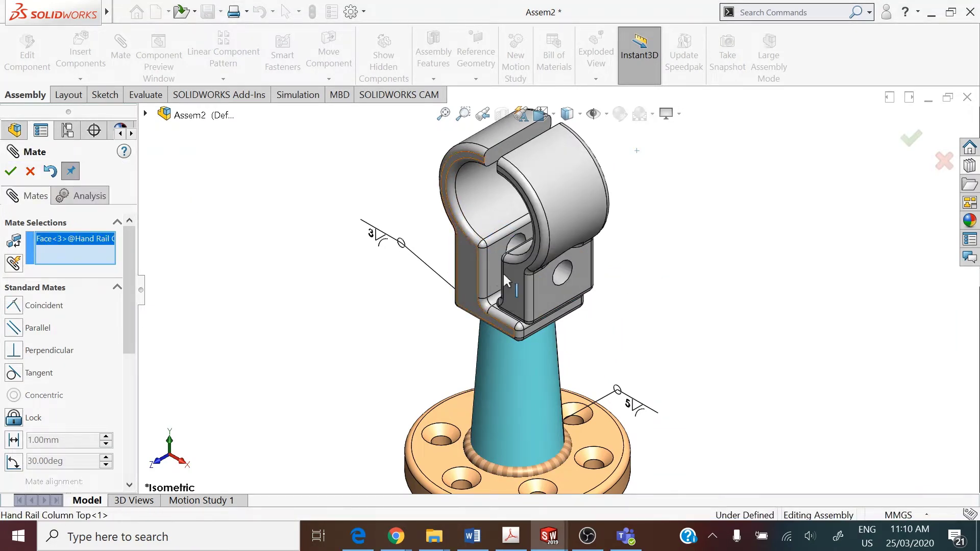
click(530, 285)
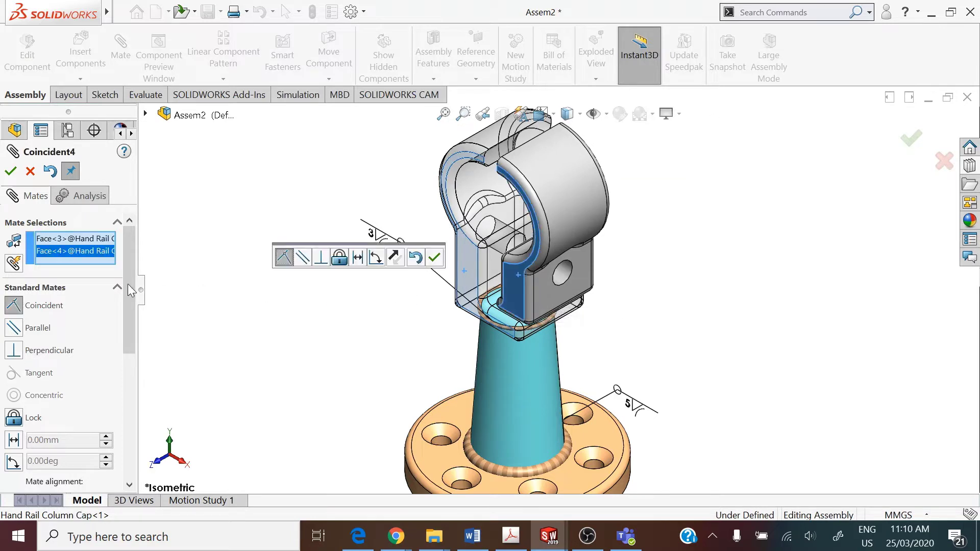
click(14, 328)
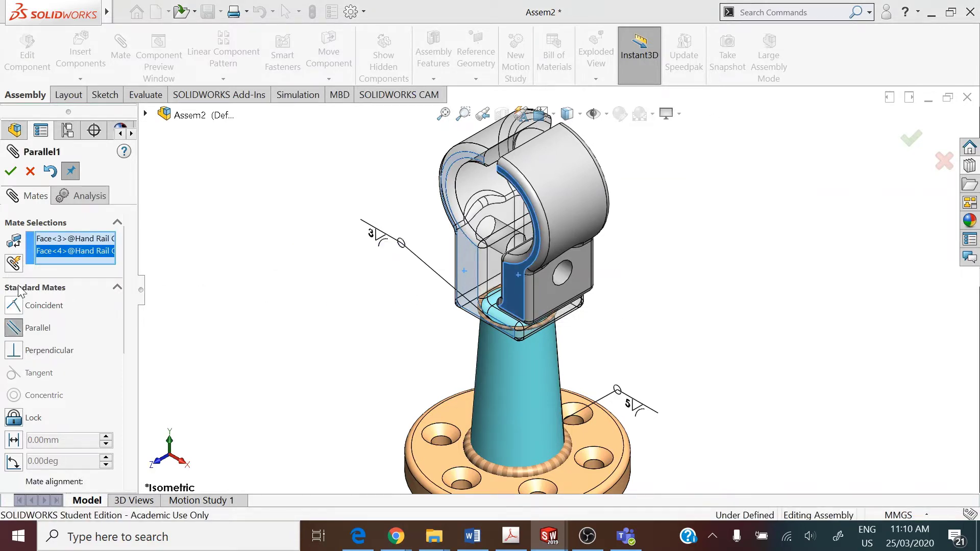
click(30, 171)
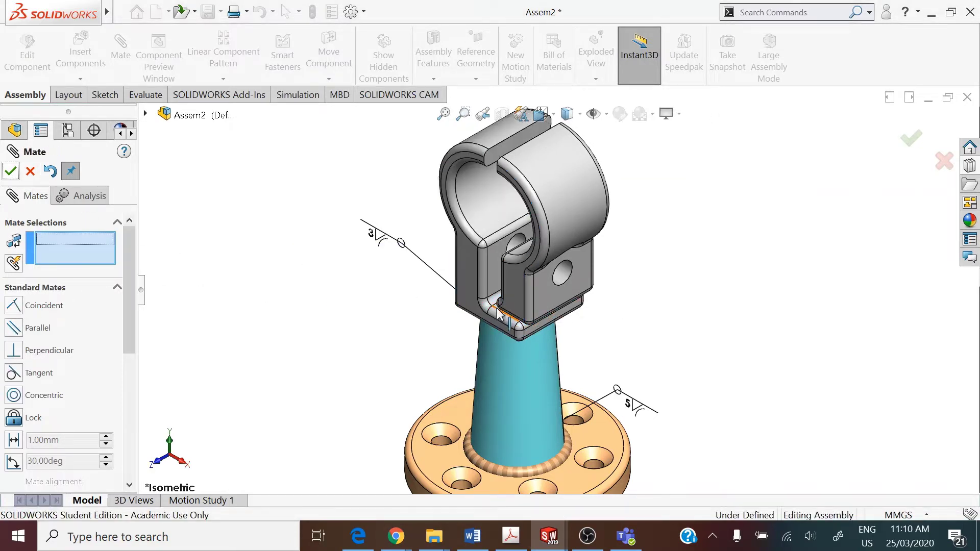
scroll(500, 315, down, 5)
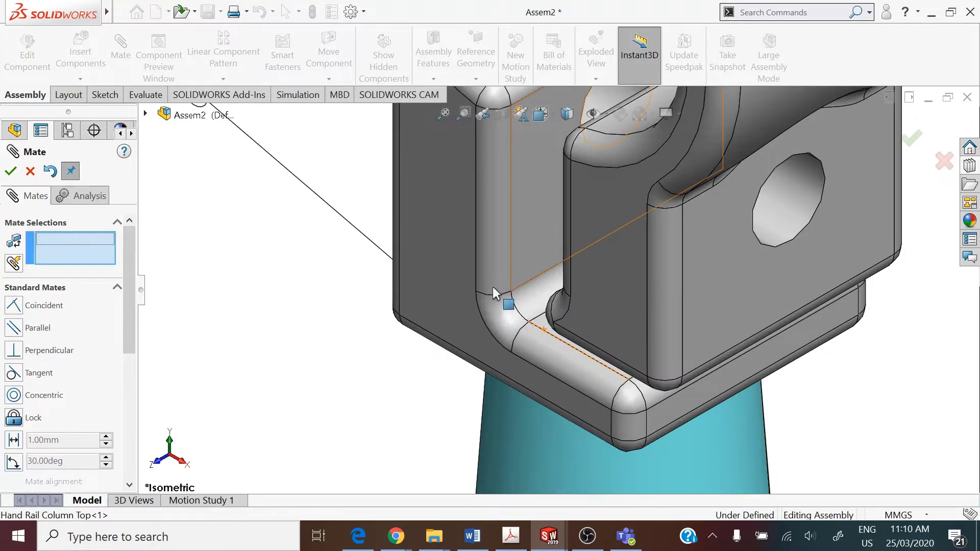
Select the cap's inner face and the column top face for a tangent mate
click(493, 289)
scroll(392, 383, up, 4)
middle_drag(376, 345, 443, 371)
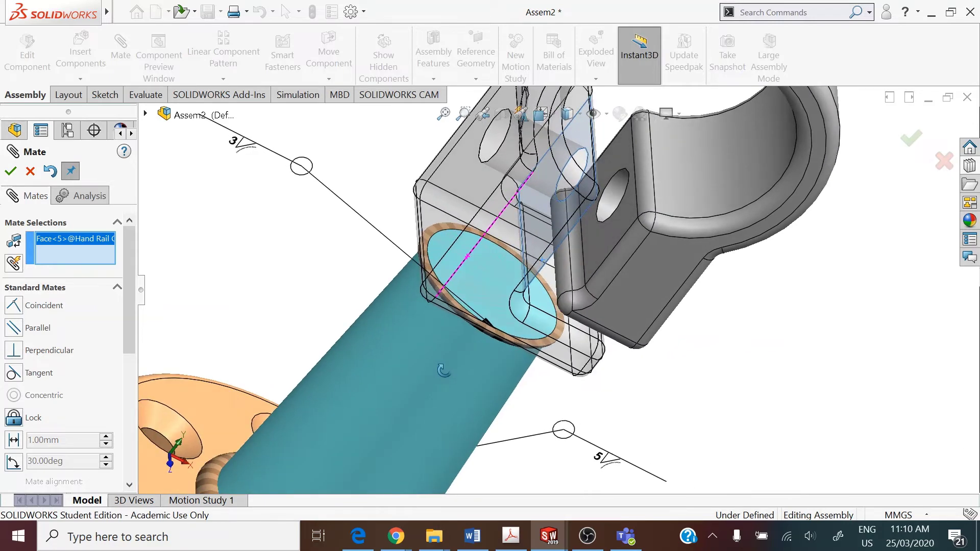
scroll(551, 293, up, 2)
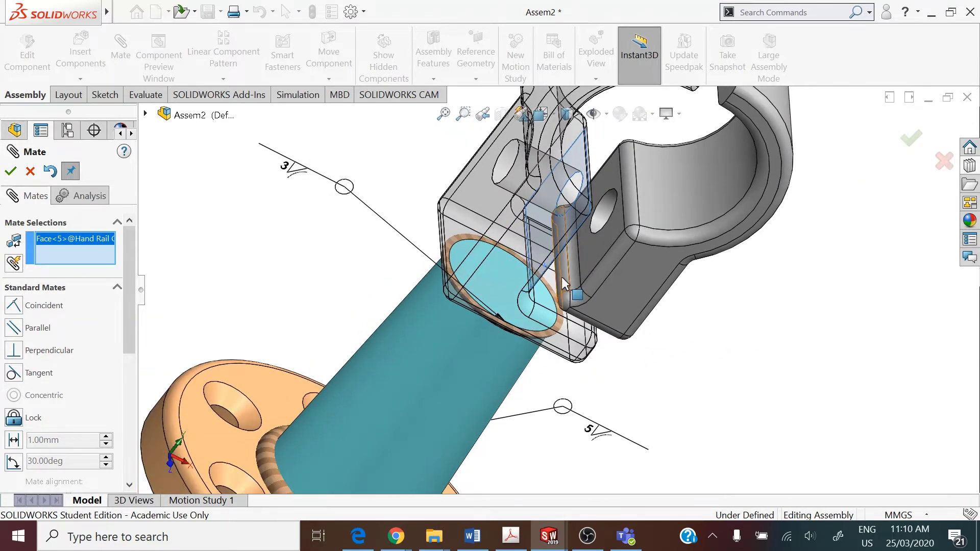
click(564, 283)
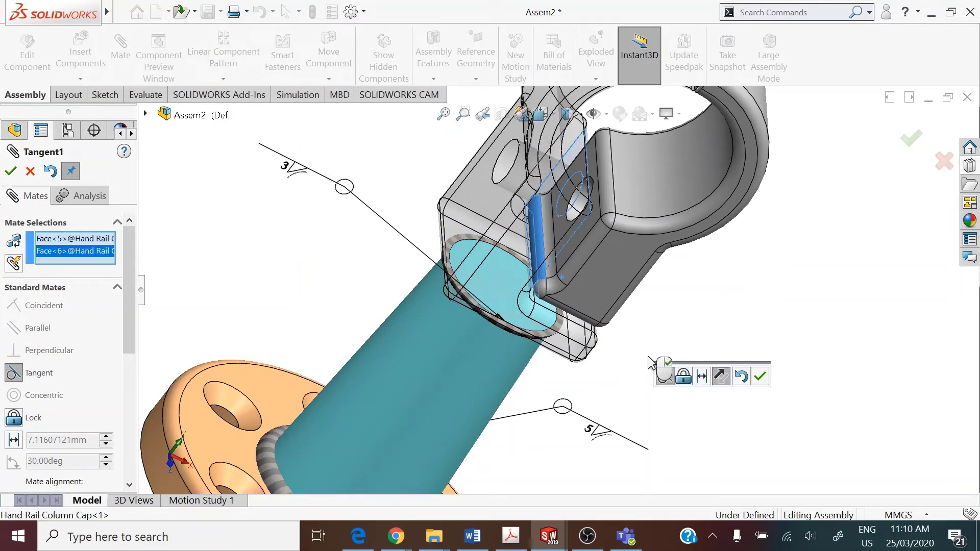
middle_drag(634, 262, 587, 189)
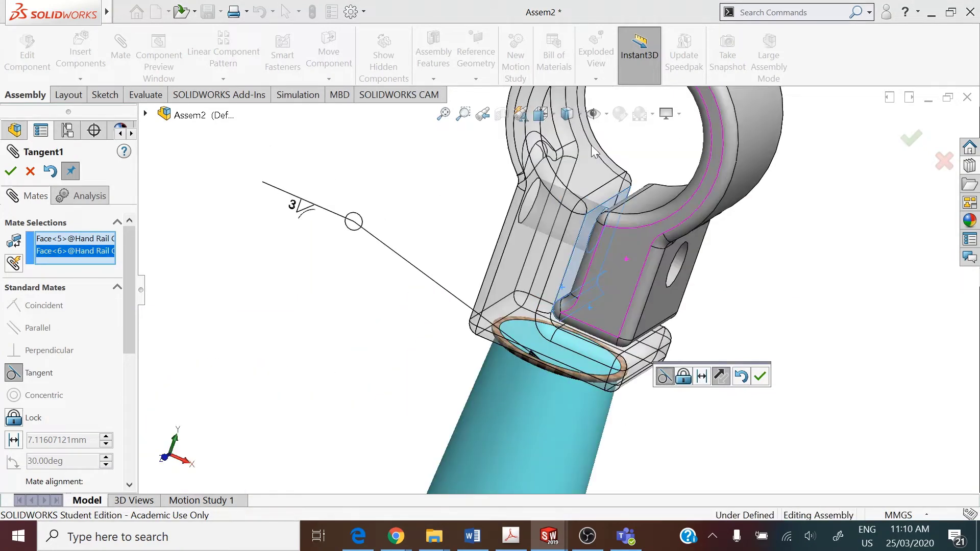
Check the tangent fit in front view, accept the mate and close Mate
key(ctrl+space)
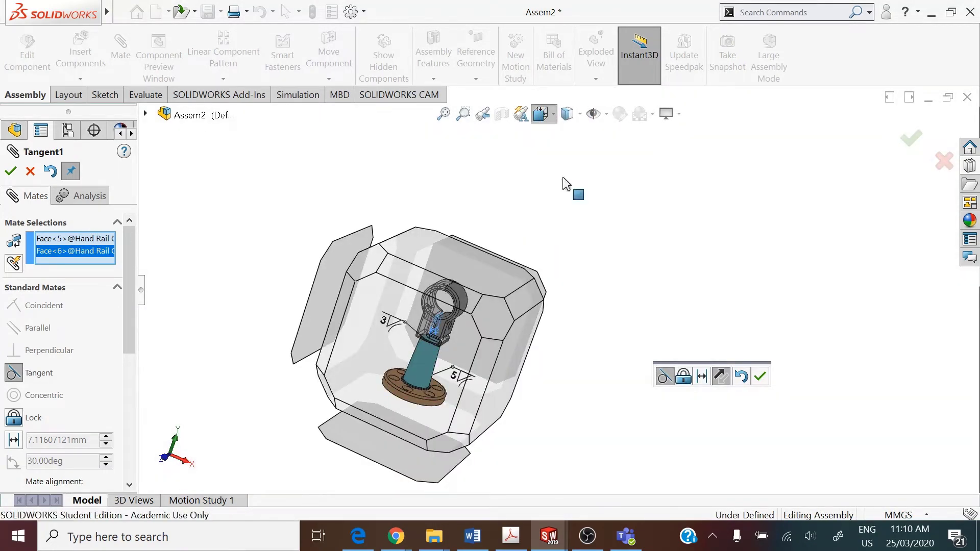
click(564, 187)
scroll(577, 281, down, 3)
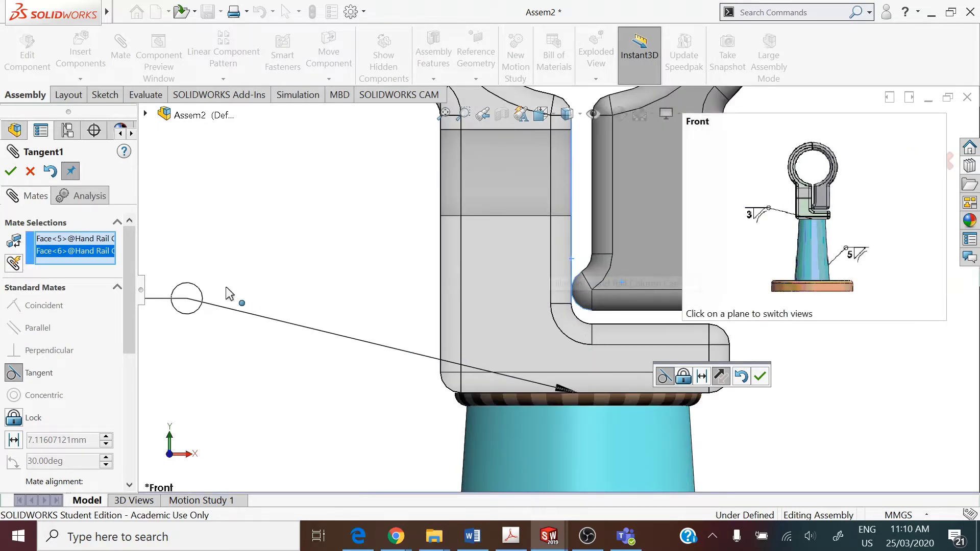
click(11, 172)
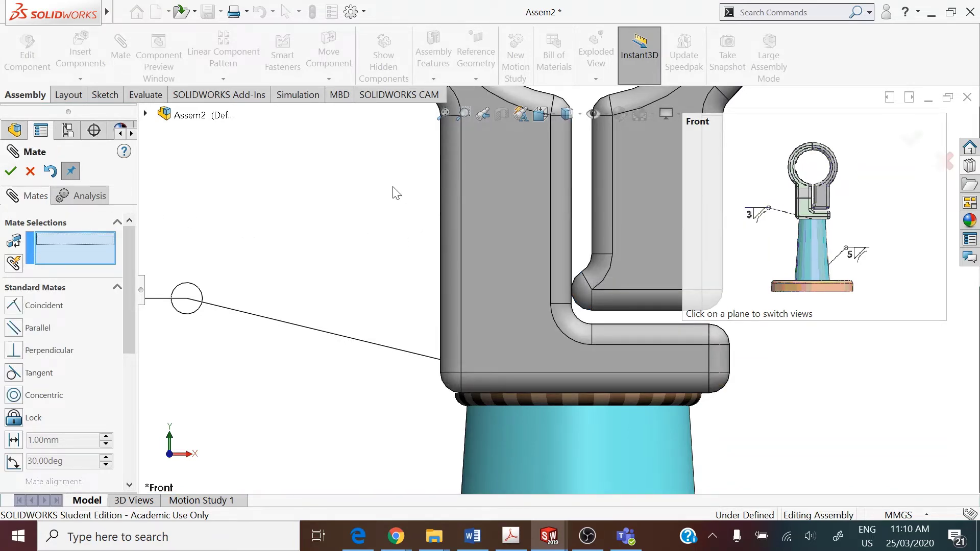
scroll(388, 192, up, 3)
click(11, 171)
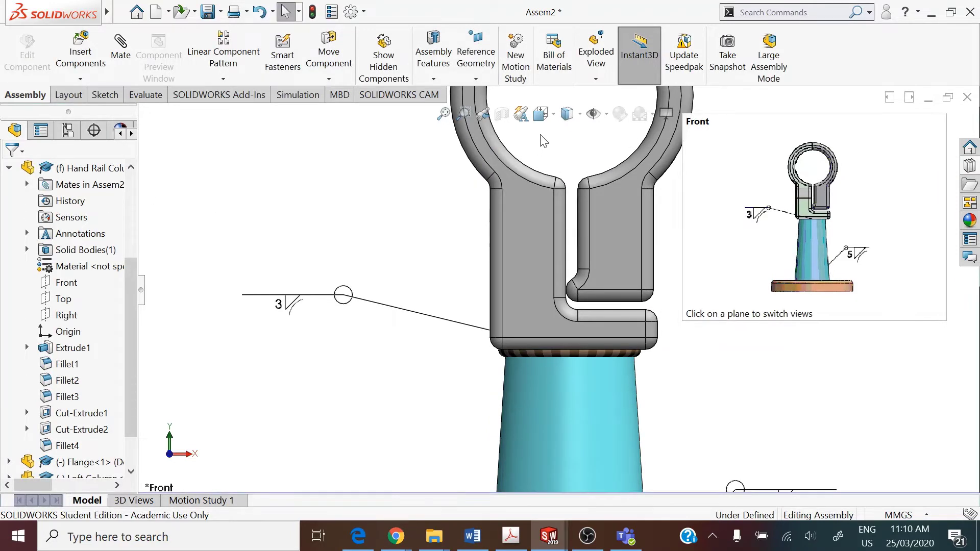
Return to isometric, zoom to fit and orbit in on the cap's side hole, opening the Design Library
click(541, 113)
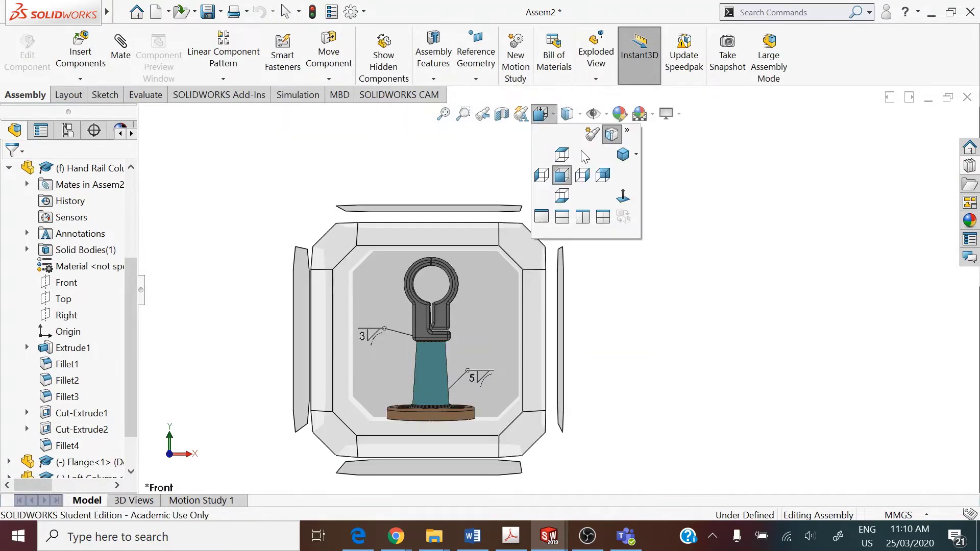
click(618, 157)
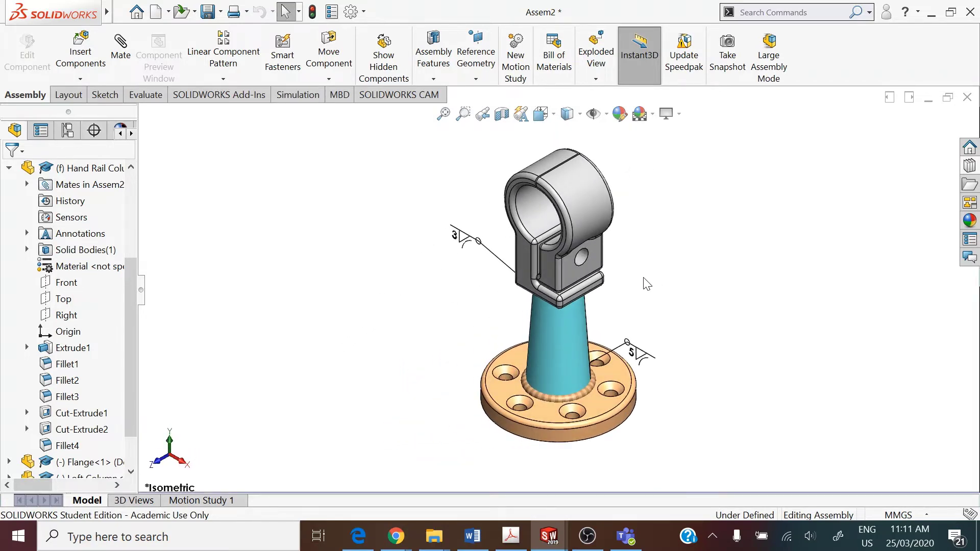
key(z)
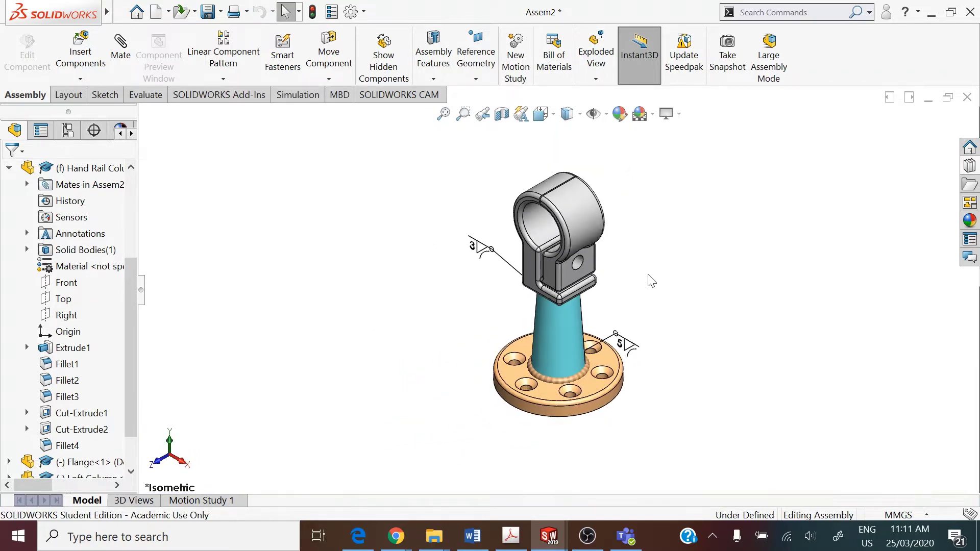
middle_drag(620, 276, 694, 306)
scroll(608, 255, down, 3)
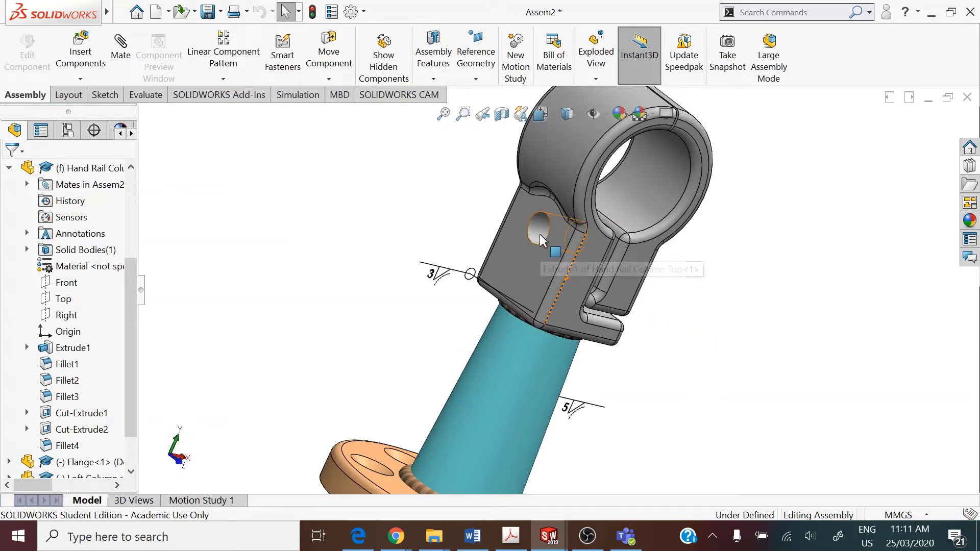
middle_drag(677, 274, 723, 247)
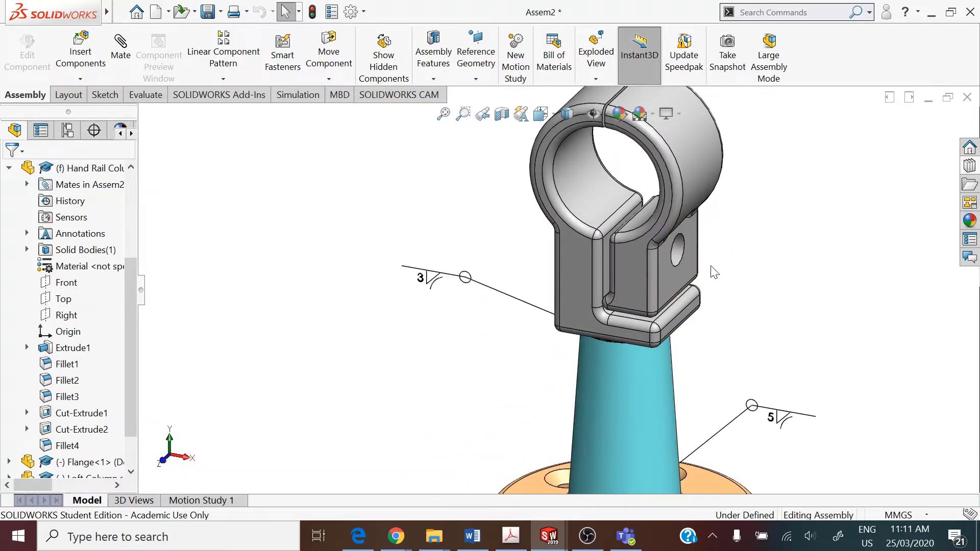
middle_drag(774, 241, 839, 277)
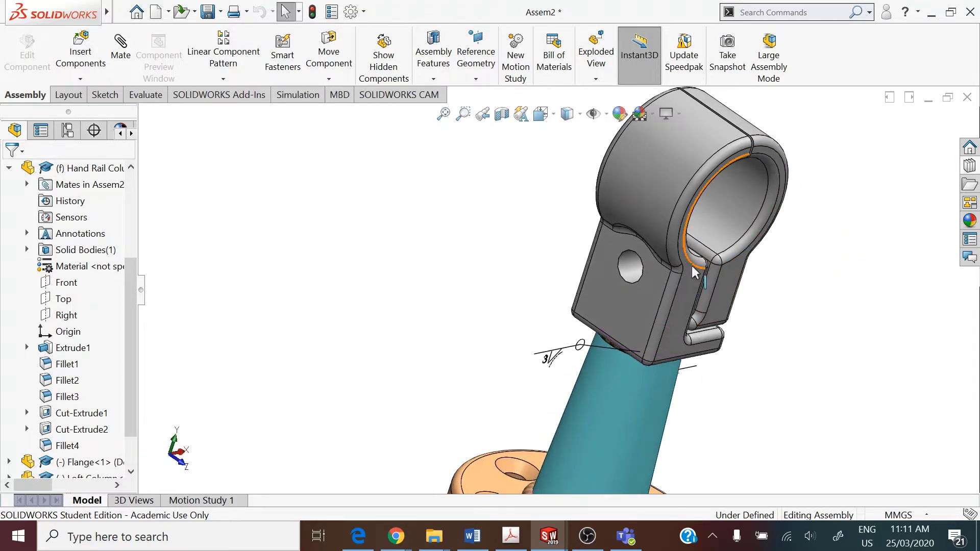
scroll(691, 274, down, 4)
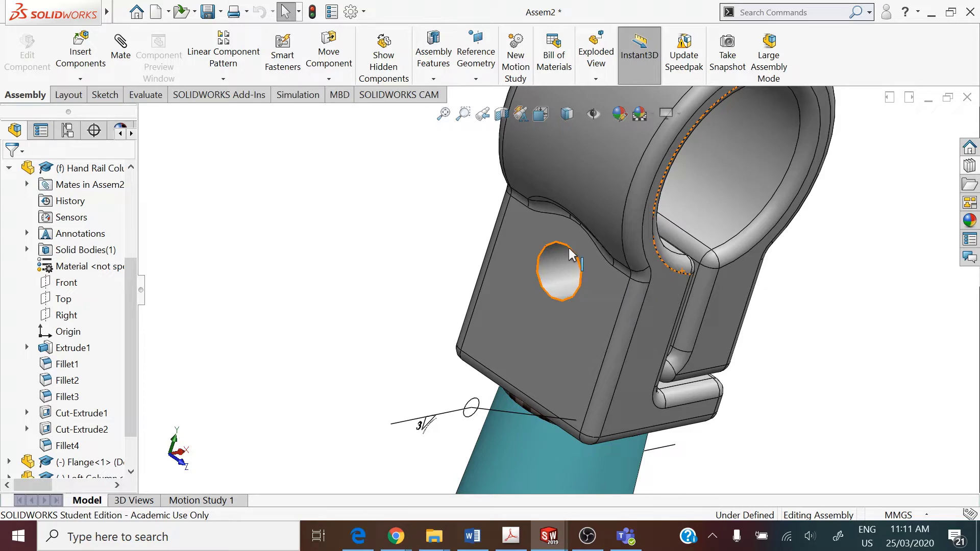
click(969, 167)
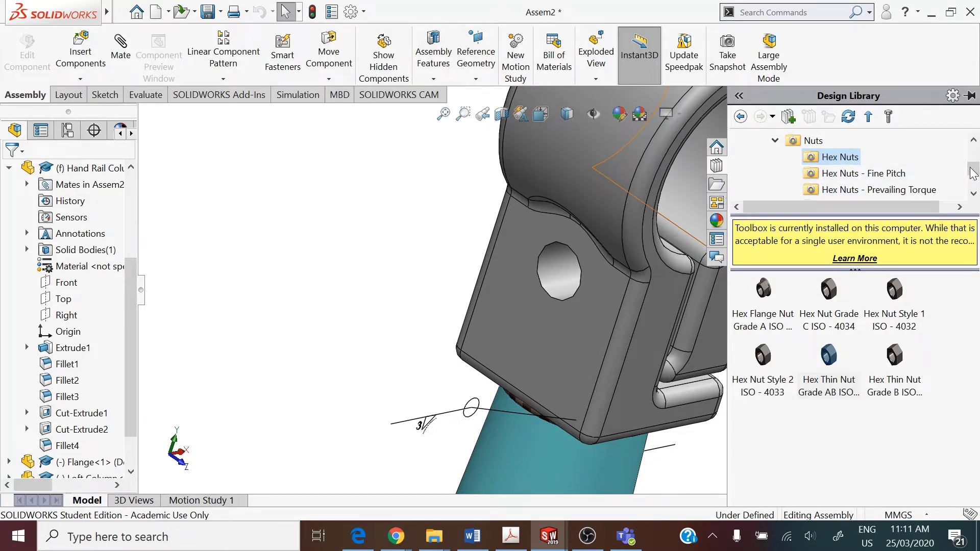
From Toolbox ISO Hex Bolts and Screws, drag the Hex Screw Grade AB ISO 4014 onto the side hole
drag(973, 168, 973, 152)
click(740, 157)
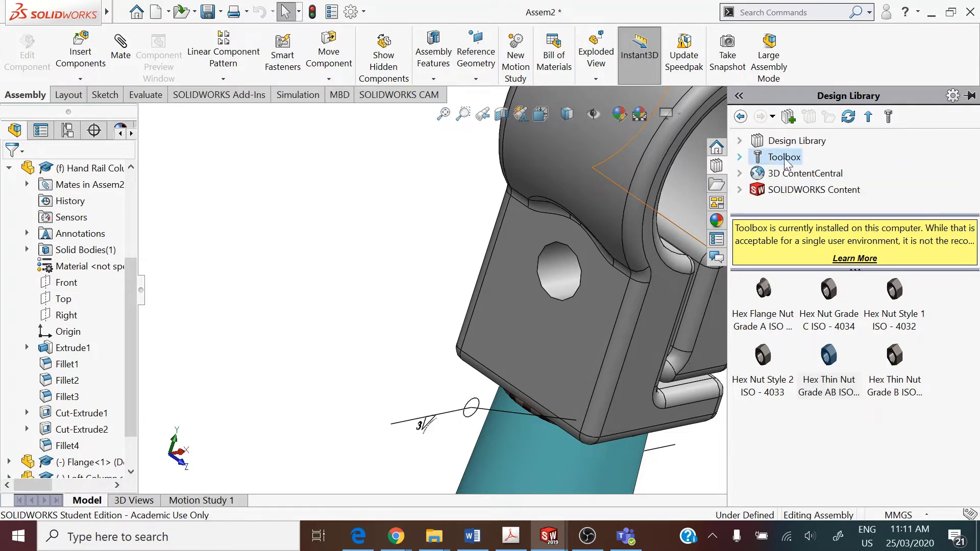
click(780, 158)
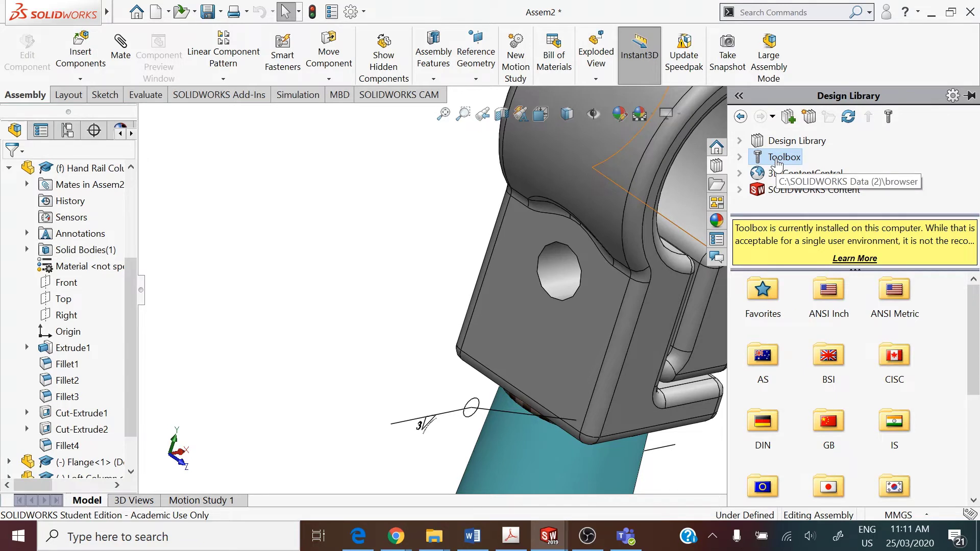
drag(975, 304, 977, 369)
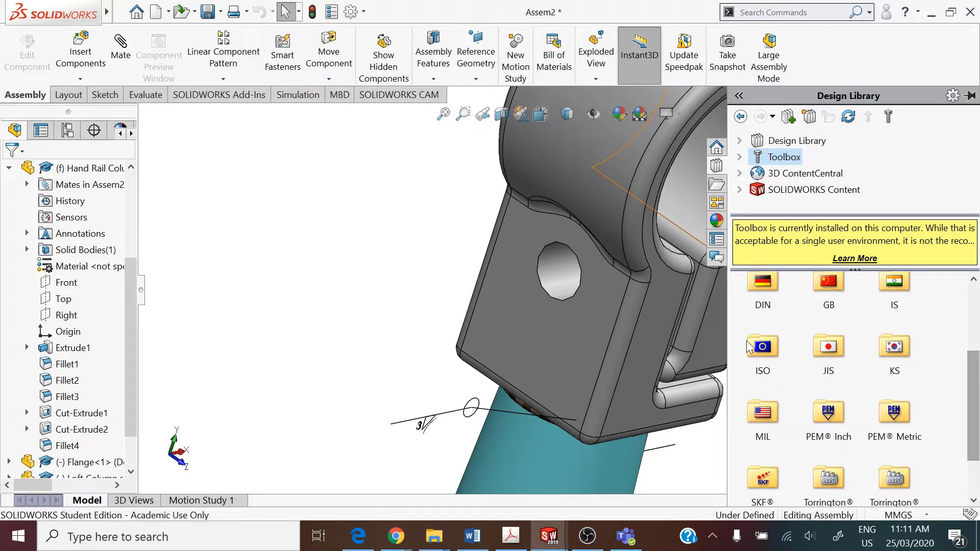
double_click(763, 347)
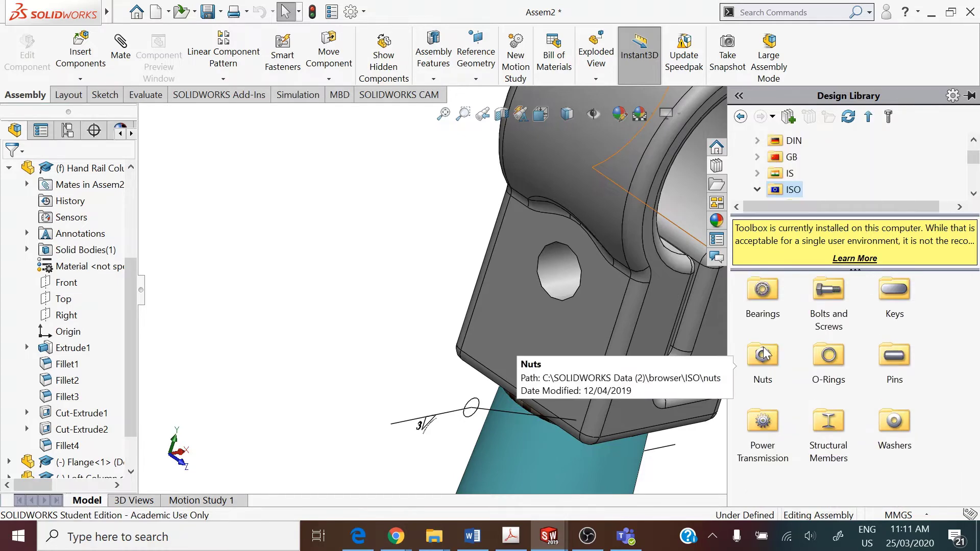
double_click(828, 301)
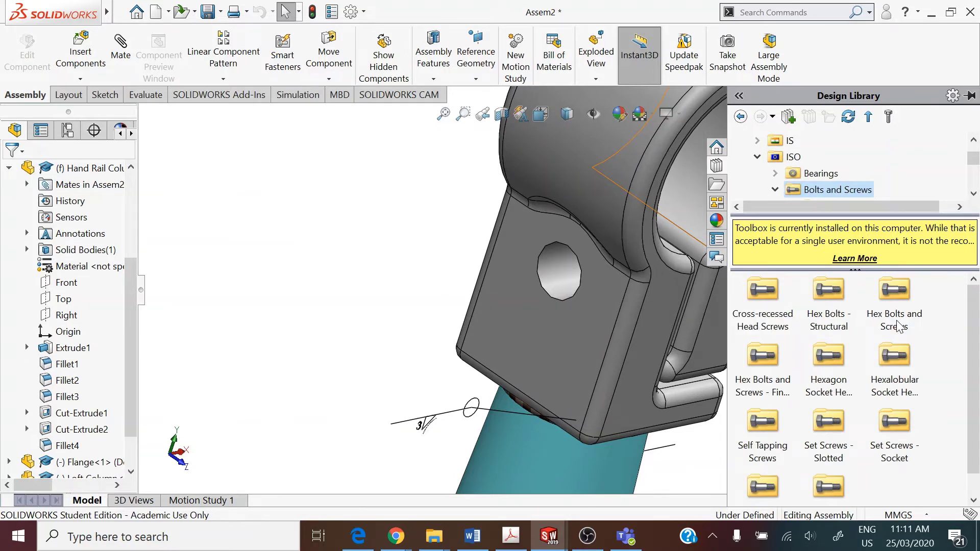
double_click(918, 321)
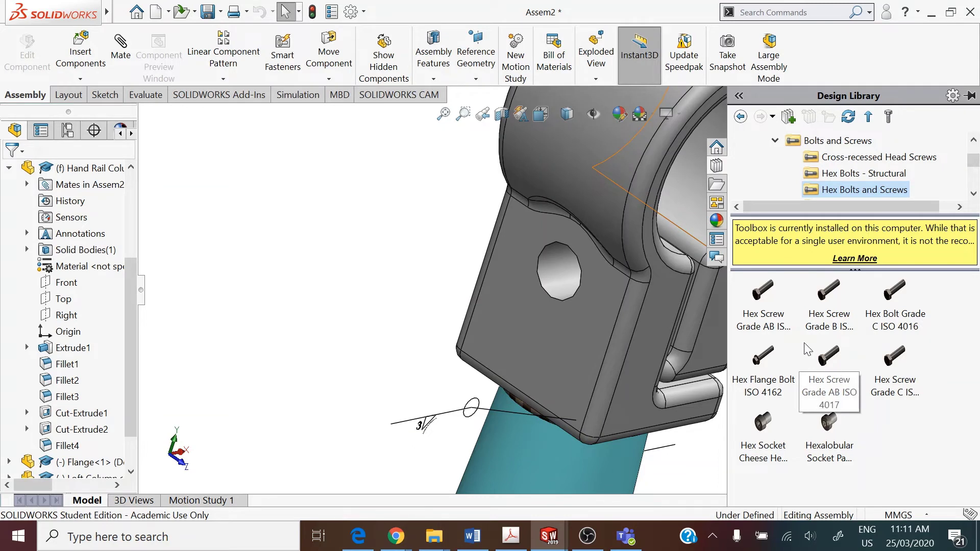
click(816, 326)
click(780, 325)
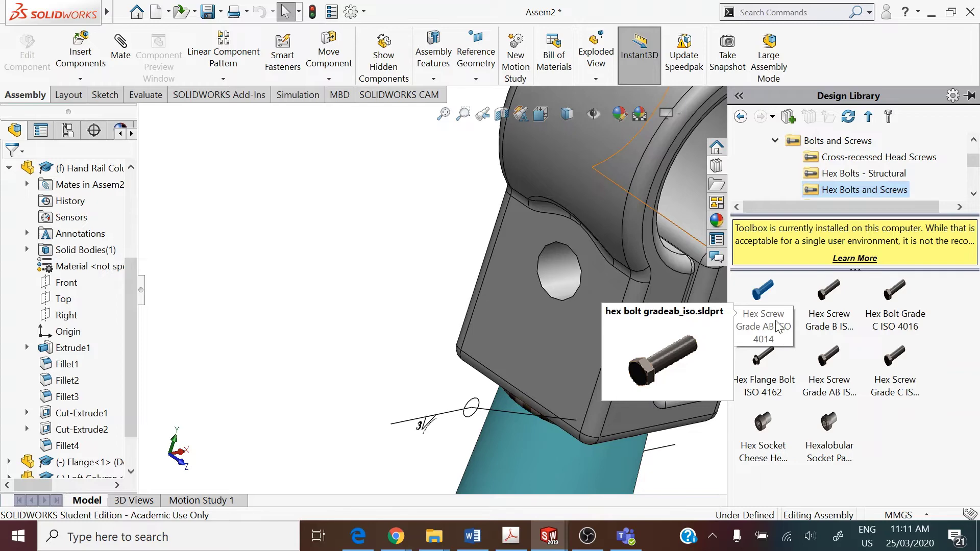
drag(776, 326, 581, 280)
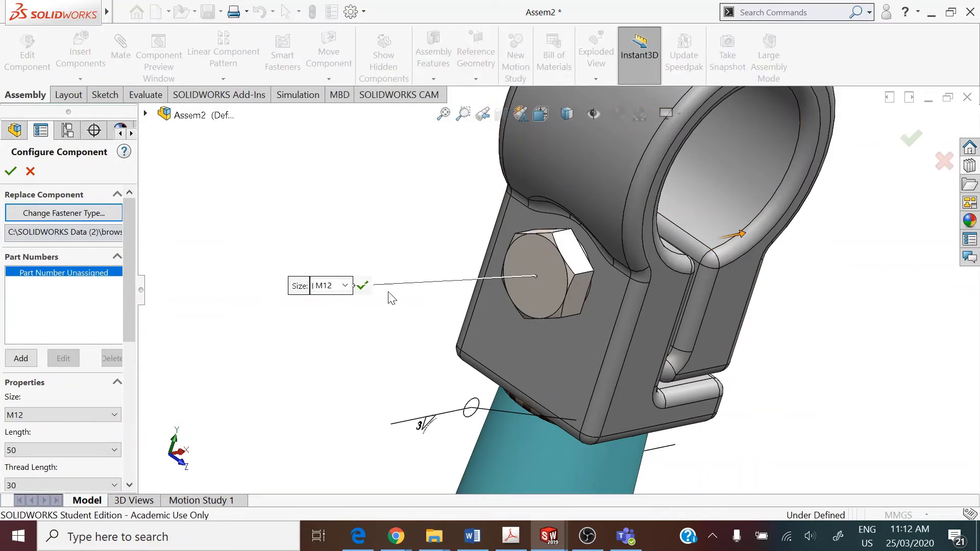
Keep the bolt size at M12 and set its length to 65
click(345, 286)
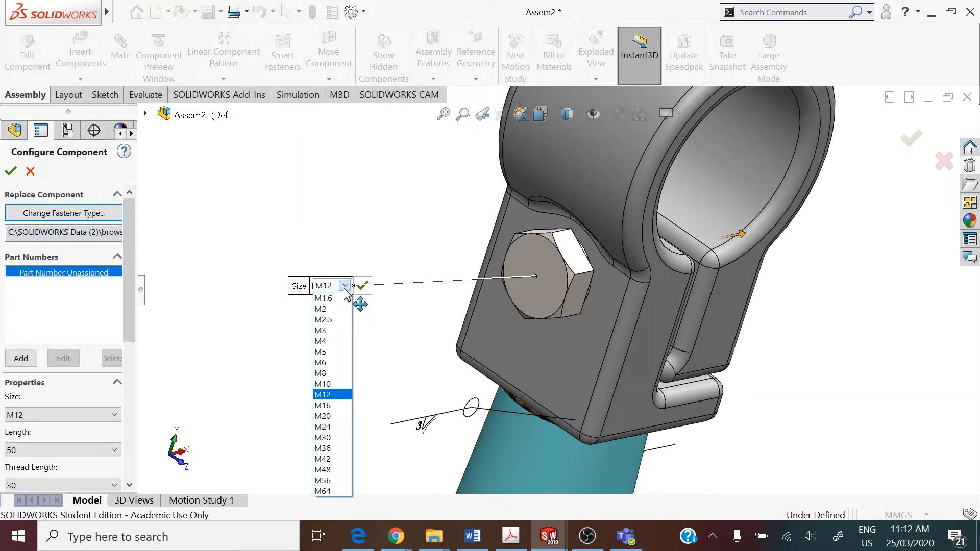
click(345, 286)
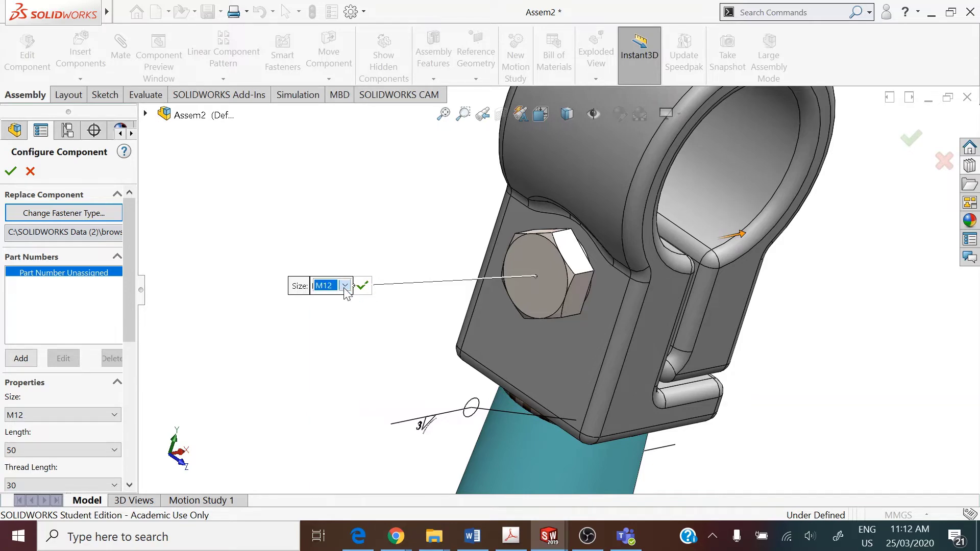
drag(129, 314, 131, 353)
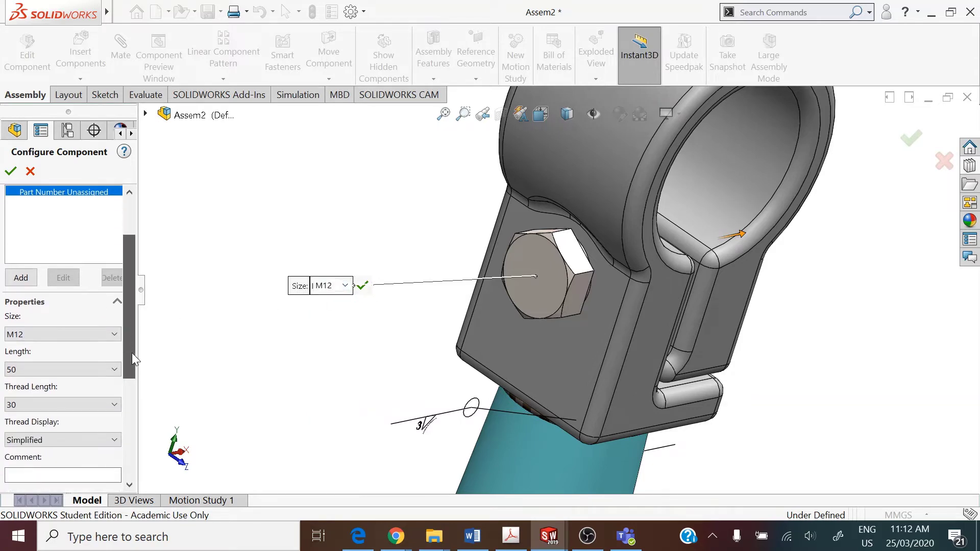
middle_drag(807, 324, 741, 264)
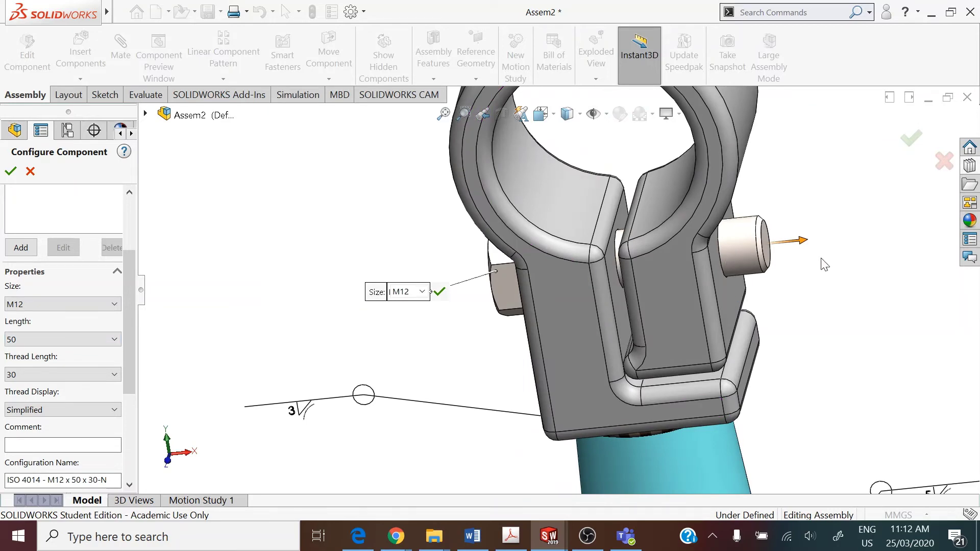
click(89, 338)
click(78, 386)
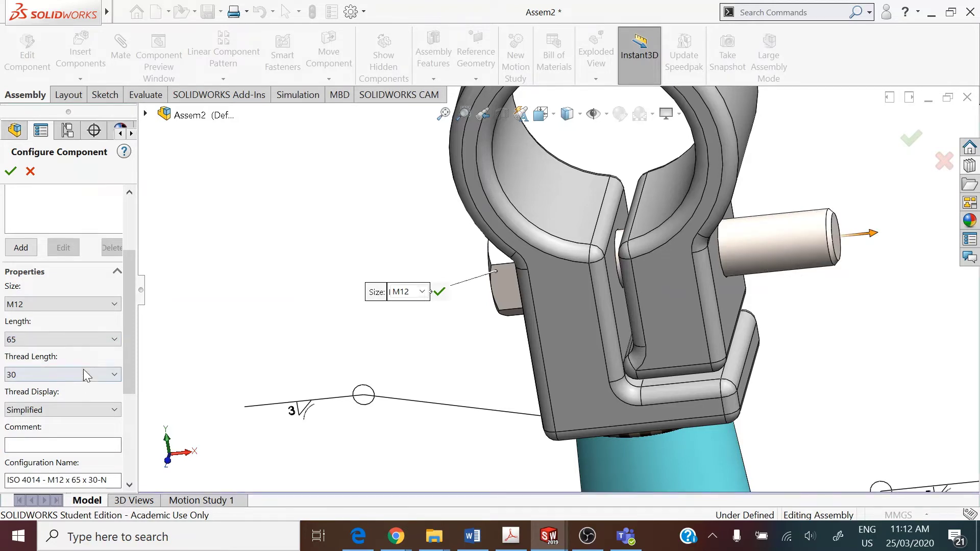
drag(127, 352, 128, 374)
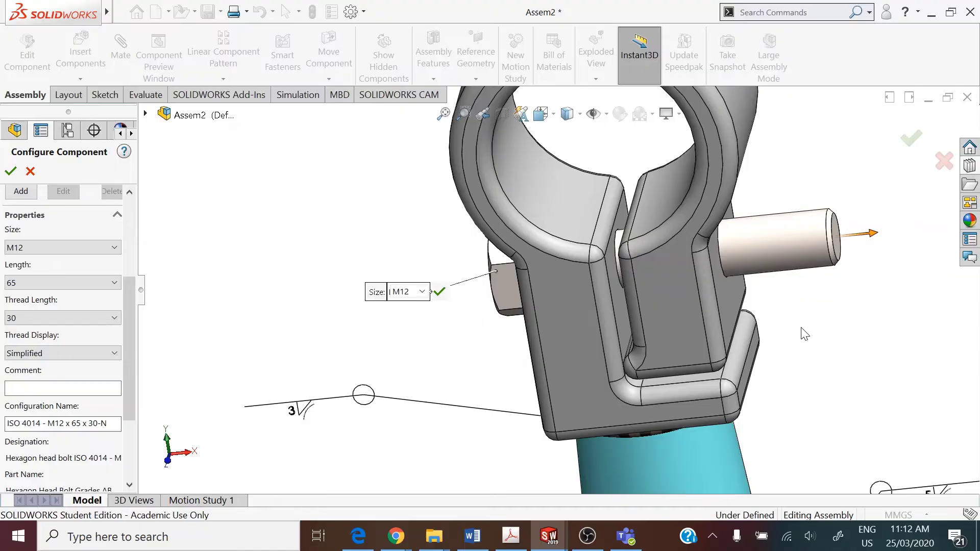
middle_drag(835, 312, 827, 262)
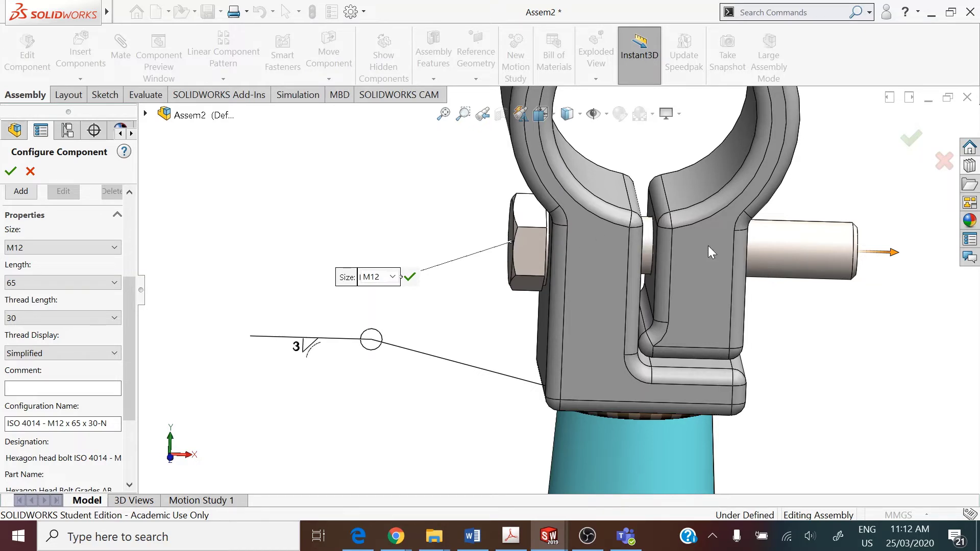
Keep the thread length at 30 and bring up the Thread Display options
click(63, 317)
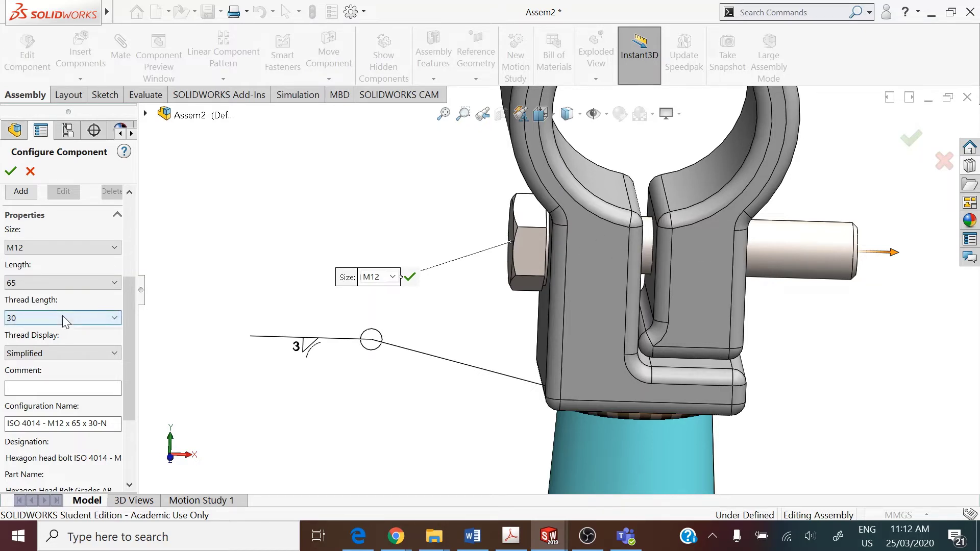
click(105, 335)
click(77, 352)
Set the bolt's thread display to Schematic
click(74, 387)
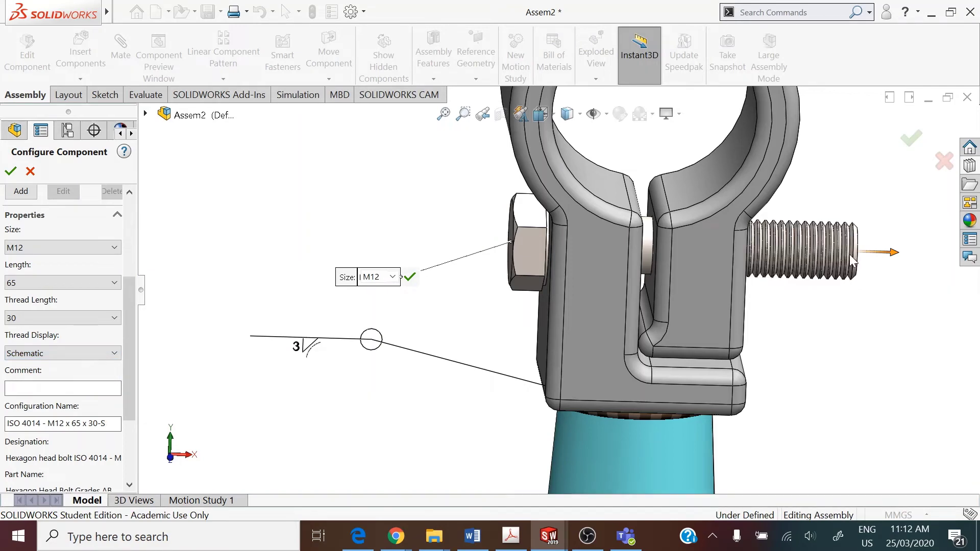
scroll(773, 247, down, 1)
scroll(771, 245, down, 3)
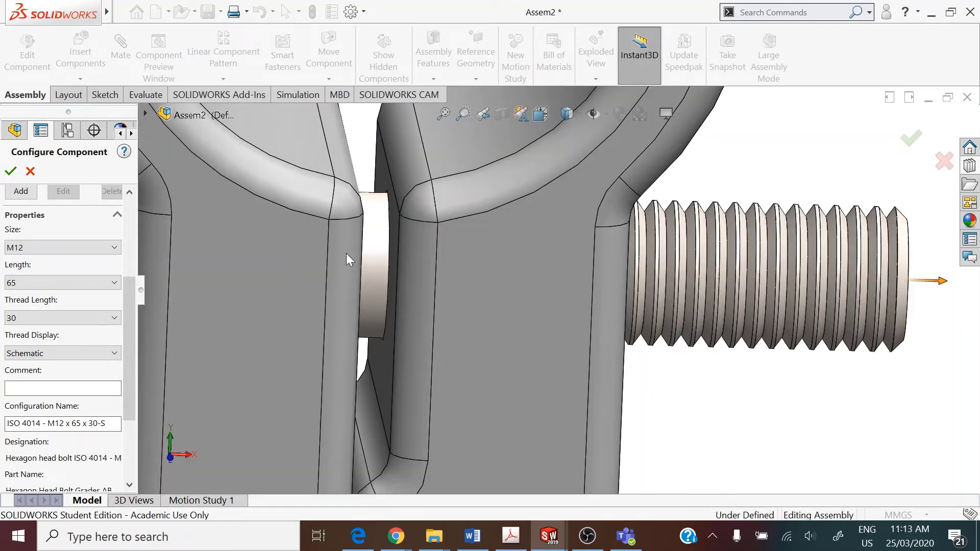
Try thread length 65, then set it back to 30 for ISO 4014 M12 x 65
click(63, 310)
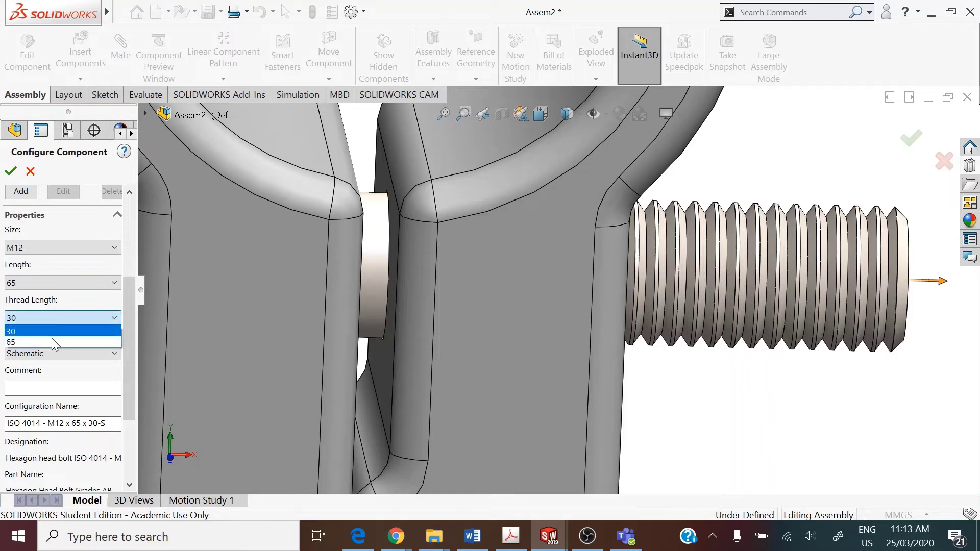
click(51, 337)
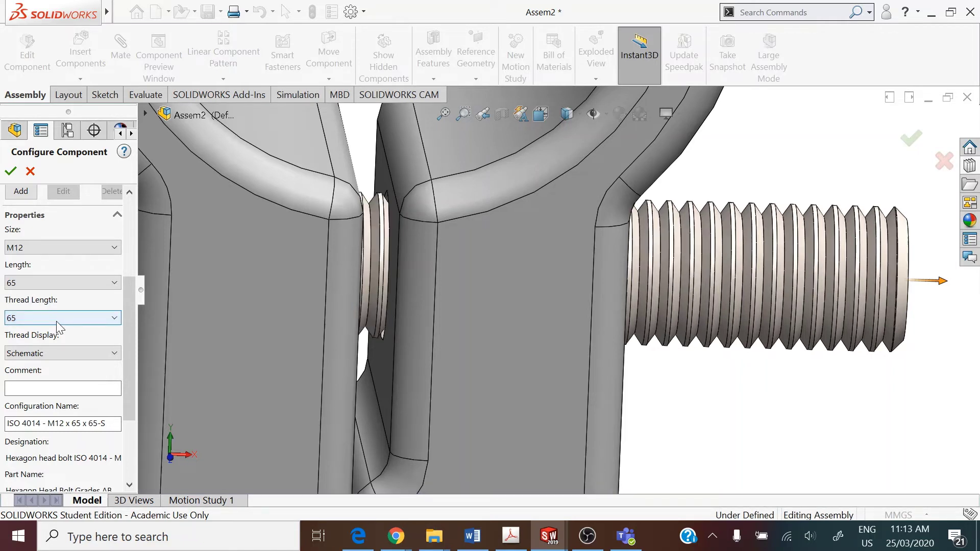
key(alt+Down)
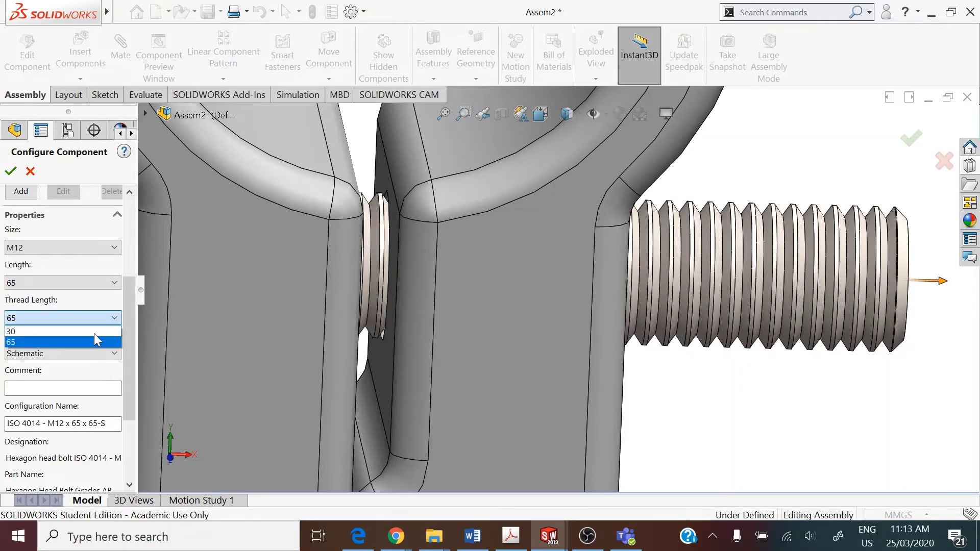
click(66, 330)
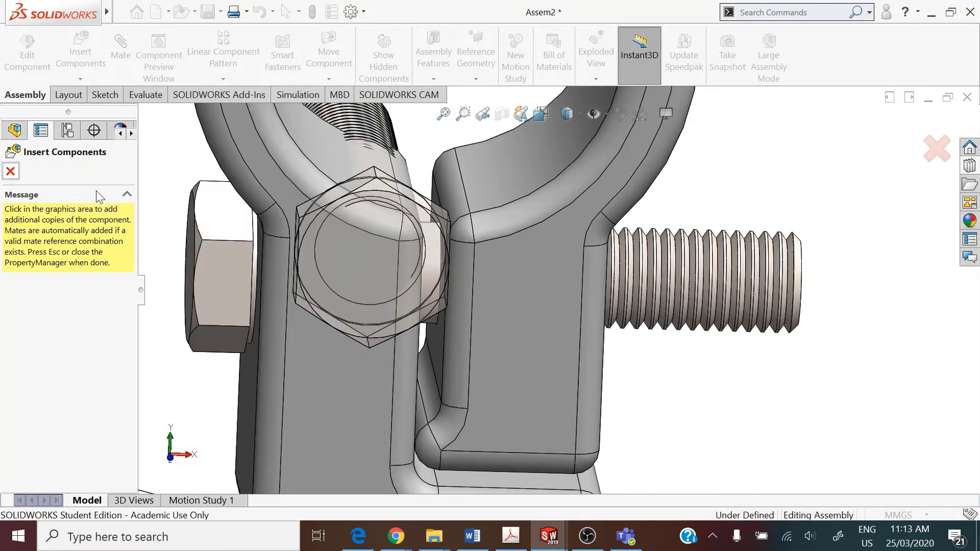
Stop inserting bolt copies and orbit the view around the bolt and clamp
key(Escape)
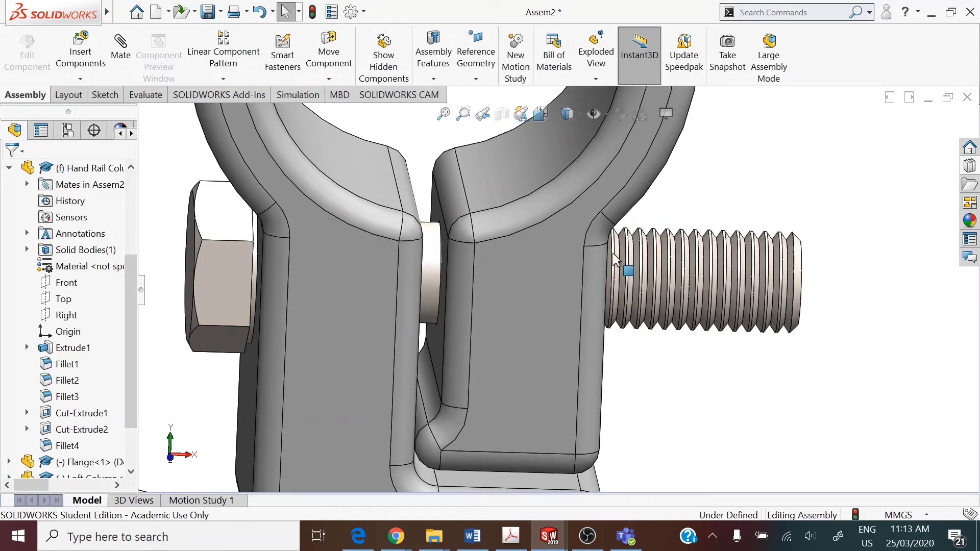
middle_drag(704, 208, 630, 247)
scroll(609, 245, down, 3)
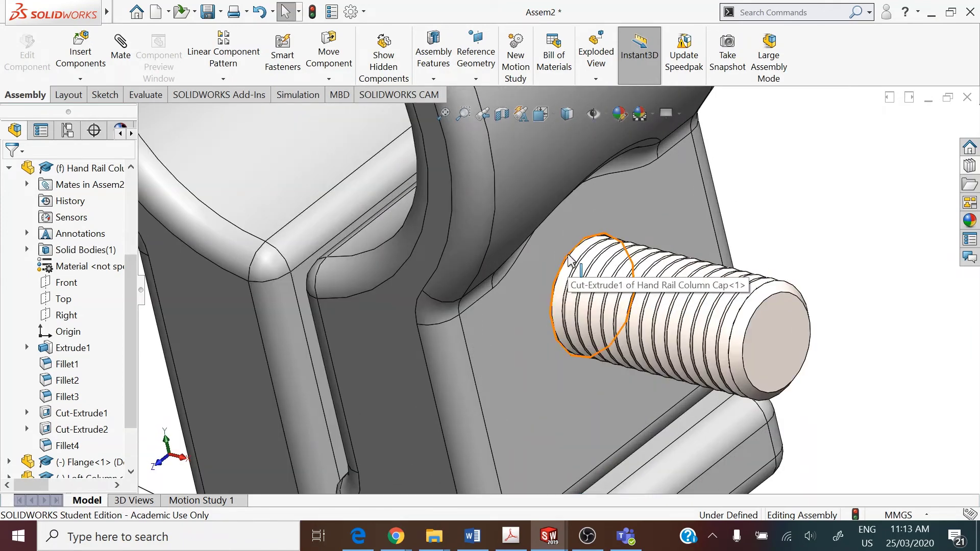
Browse Toolbox ISO > Nuts > Hex Nuts and drag a Hex Nut Grade C onto the bolt
click(969, 166)
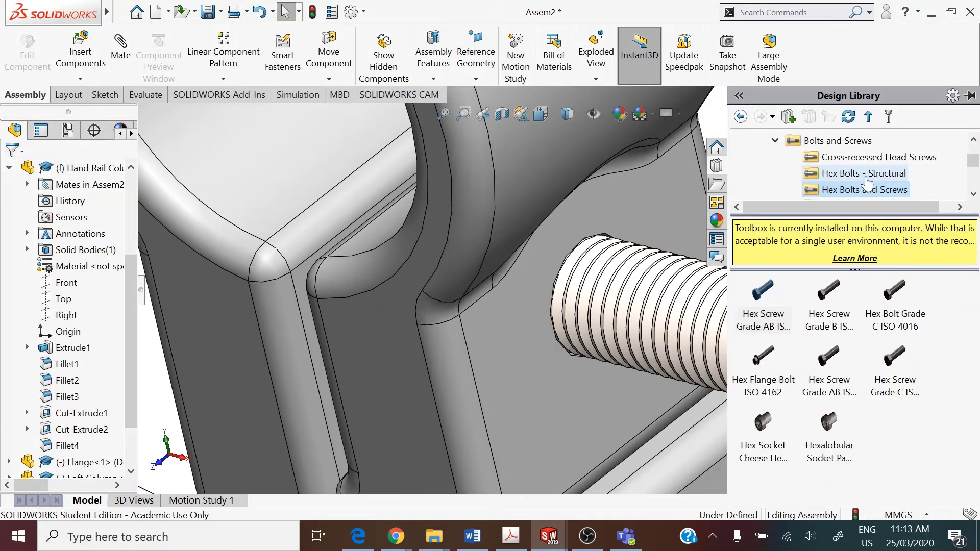
click(775, 140)
scroll(842, 174, up, 2)
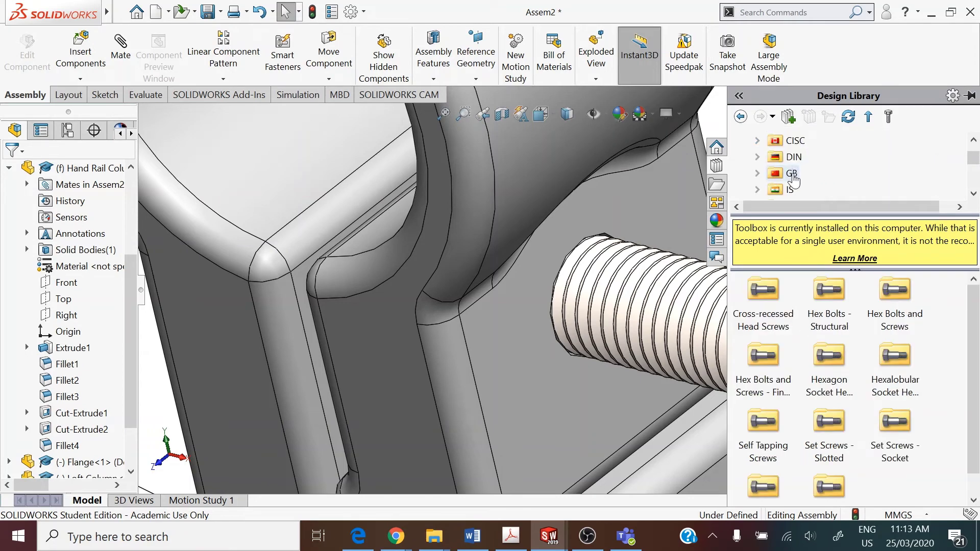
scroll(793, 176, down, 1)
click(793, 159)
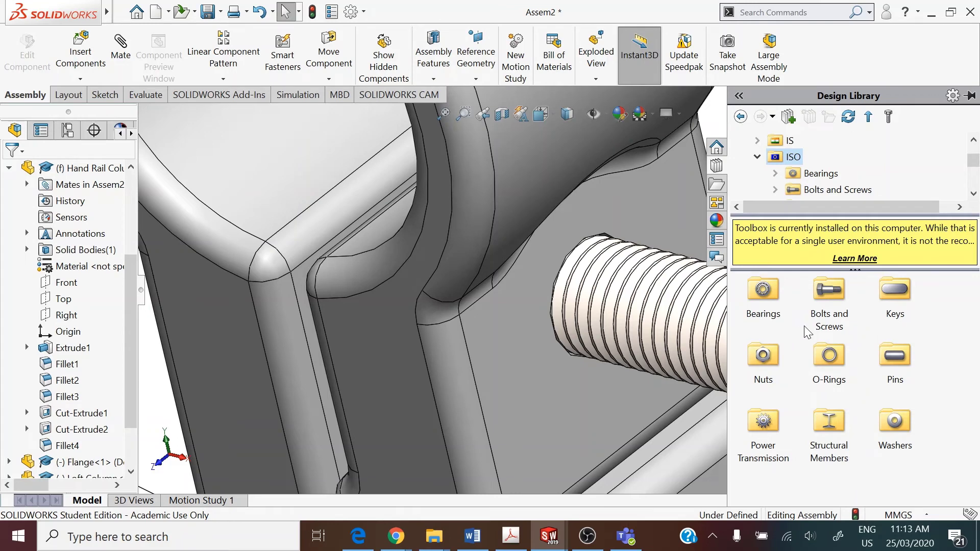
double_click(769, 360)
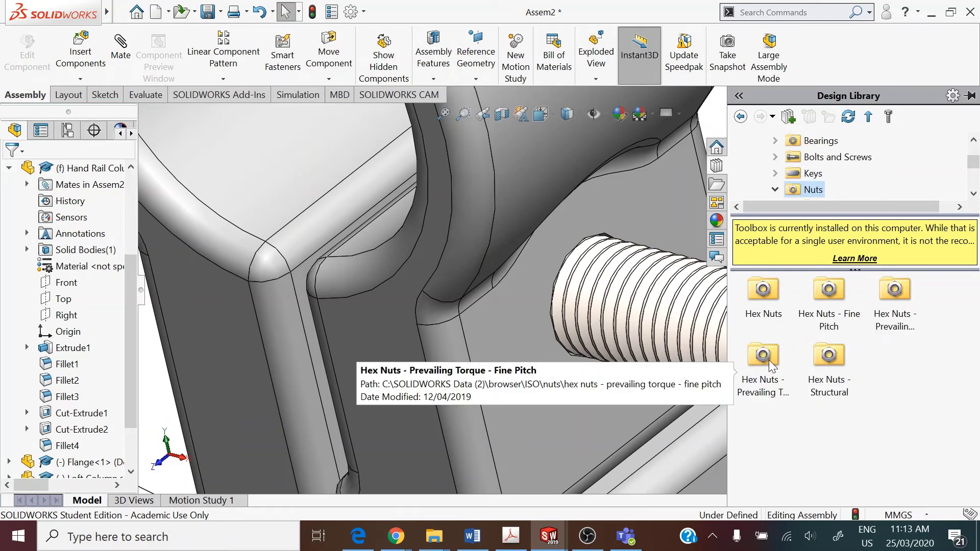
double_click(770, 295)
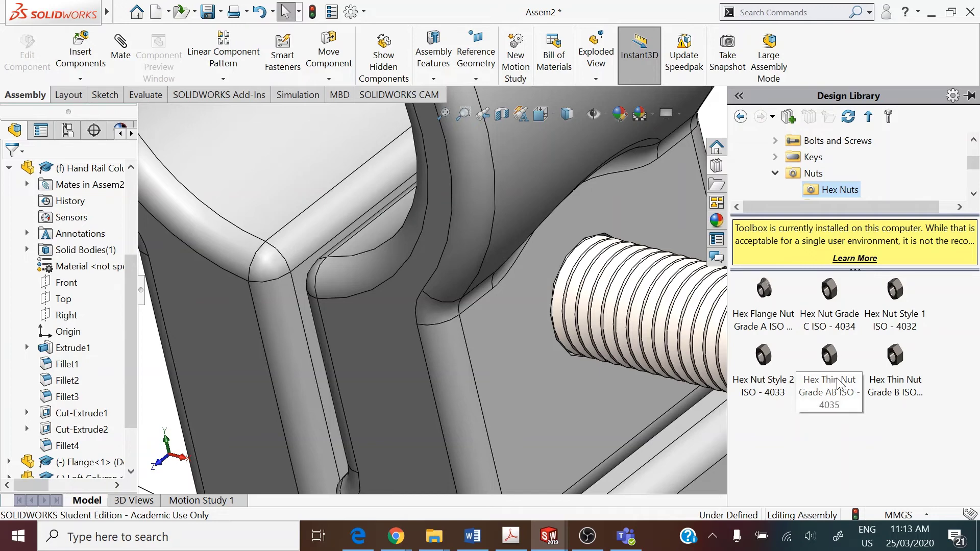
drag(843, 327, 560, 274)
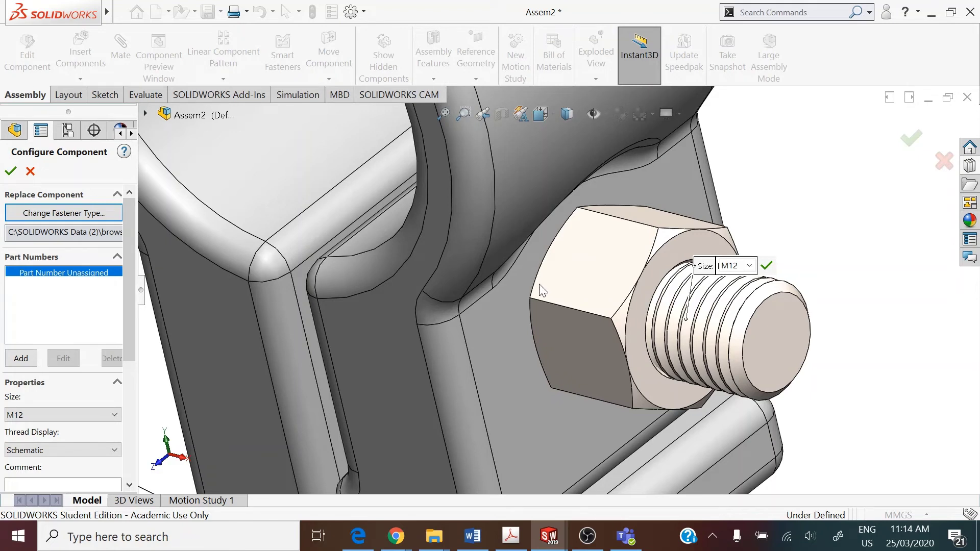
Accept the ISO 4034 M12 hex nut configuration and stop inserting further nuts
scroll(127, 290, down, 3)
click(7, 170)
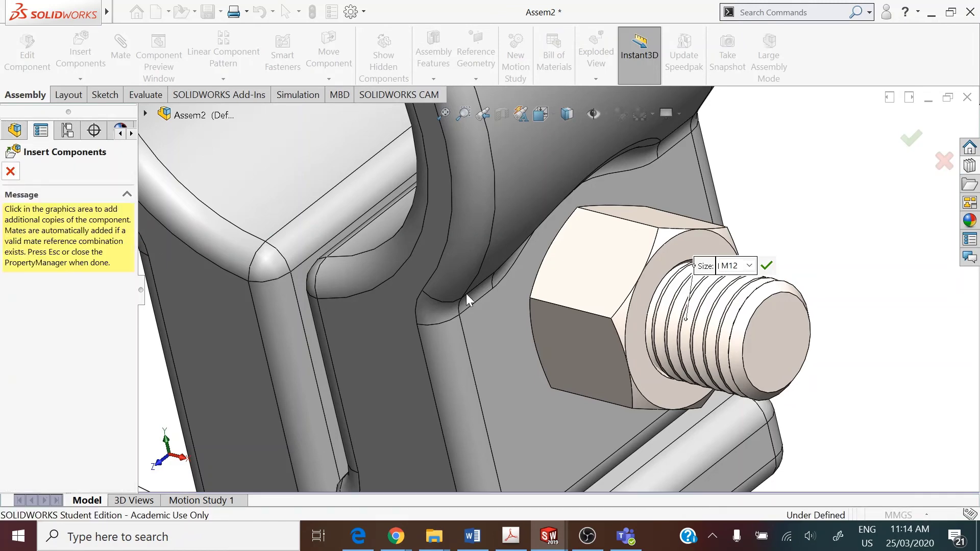
click(10, 171)
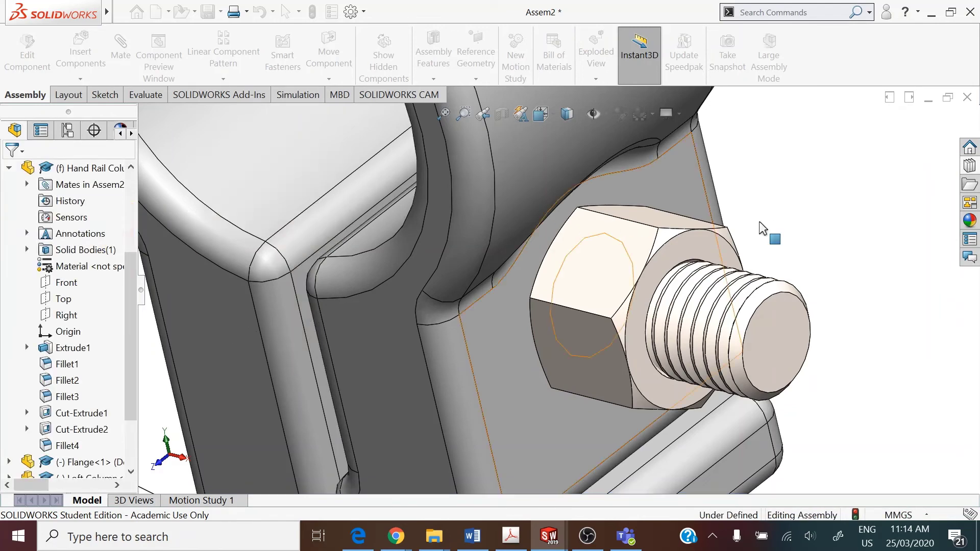
Place an M12 Hex Thin Nut Grade AB ISO 4035 from the Design Library onto the bolt
scroll(775, 224, up, 5)
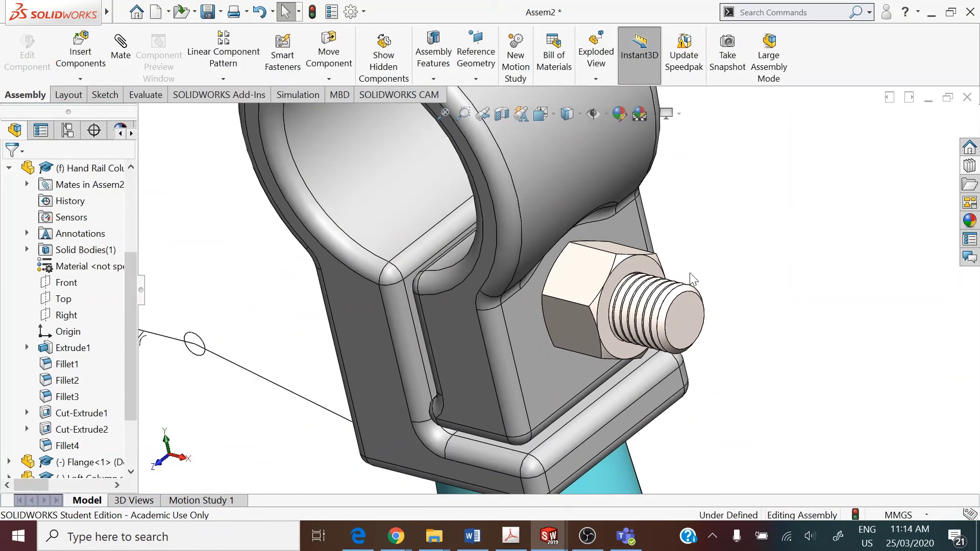
scroll(631, 278, down, 2)
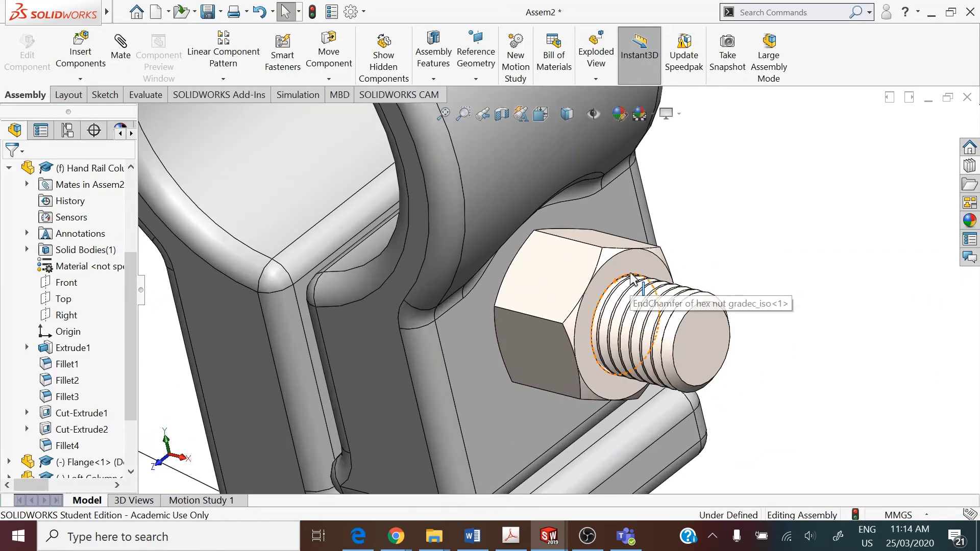
click(972, 168)
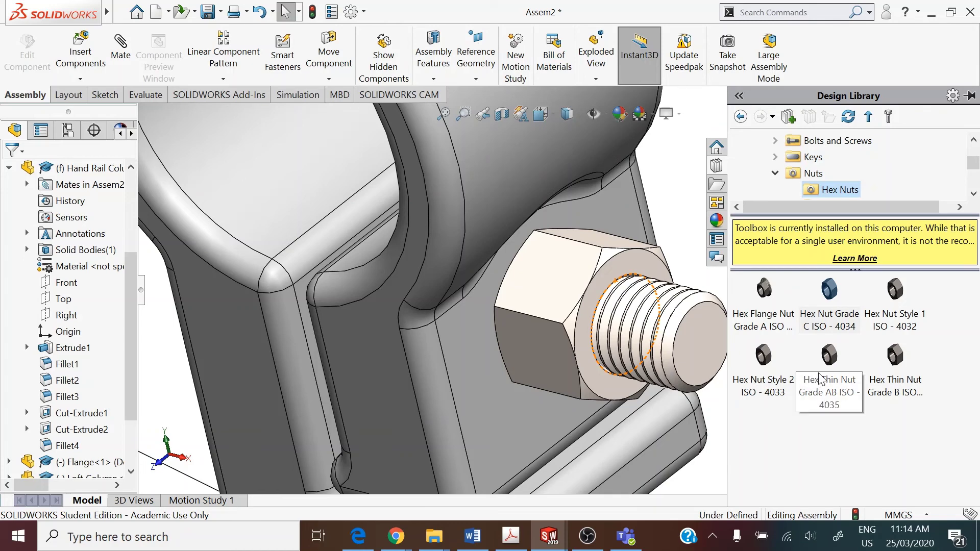
drag(828, 385, 610, 312)
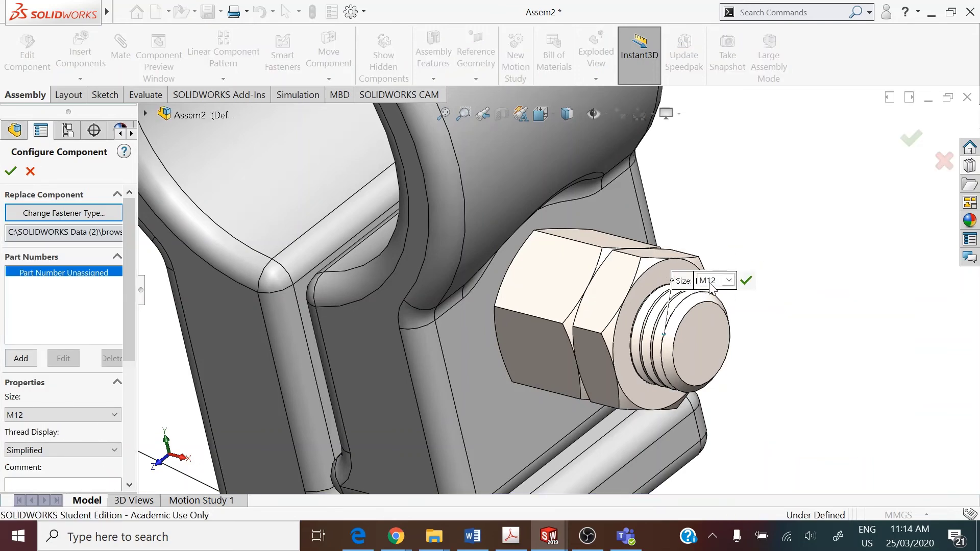
click(11, 170)
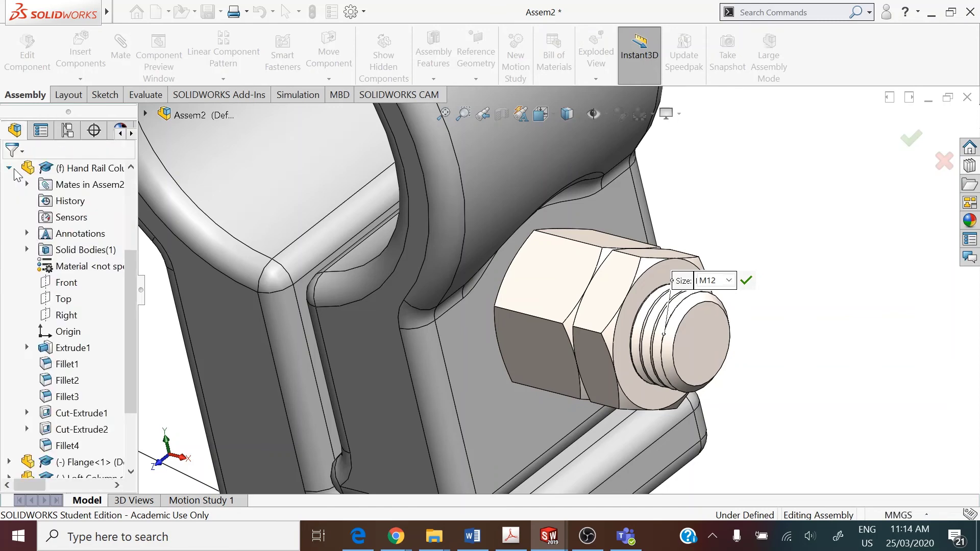
click(11, 171)
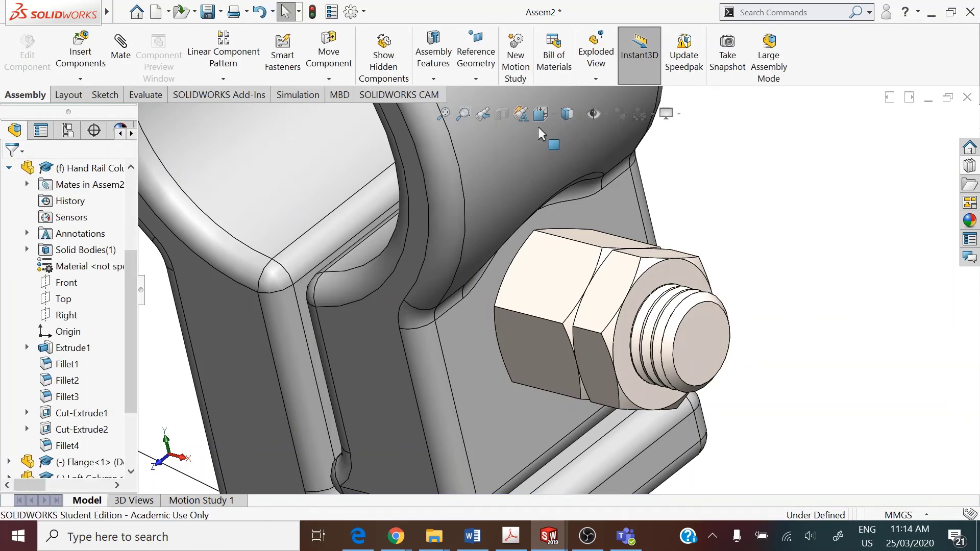
Switch the assembly to the isometric view and zoom in
click(550, 114)
click(607, 148)
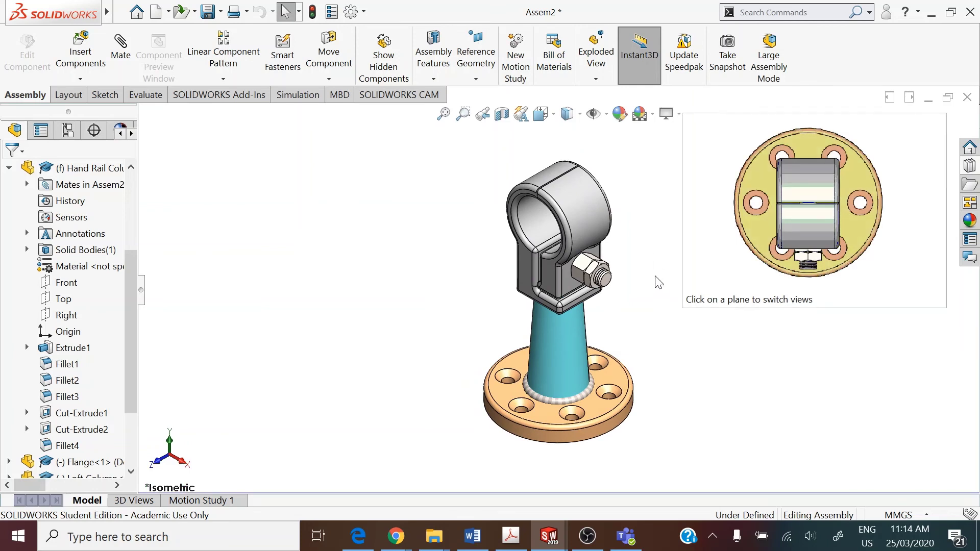
scroll(650, 273, down, 2)
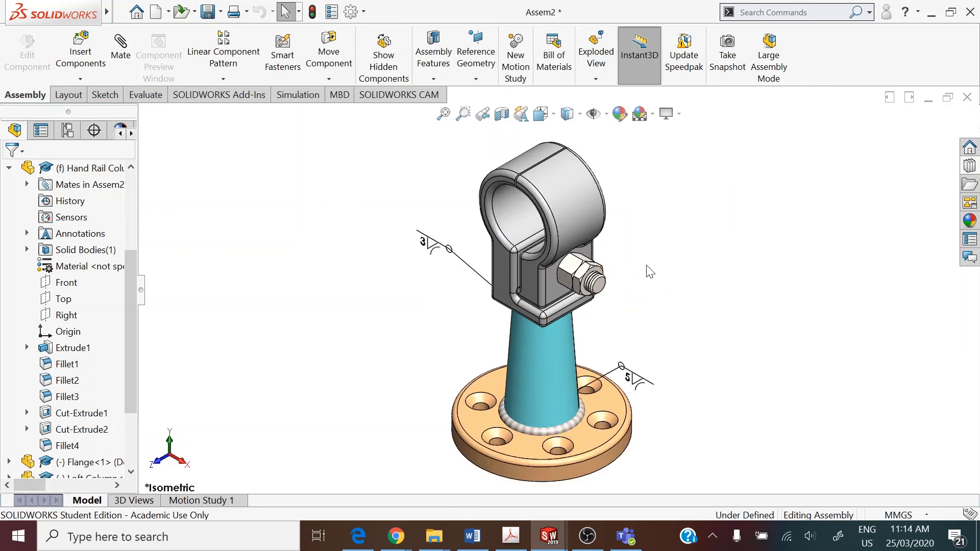
Apply the Rooftop scene, then change the background to Plain White
click(653, 114)
click(659, 206)
click(653, 114)
click(658, 153)
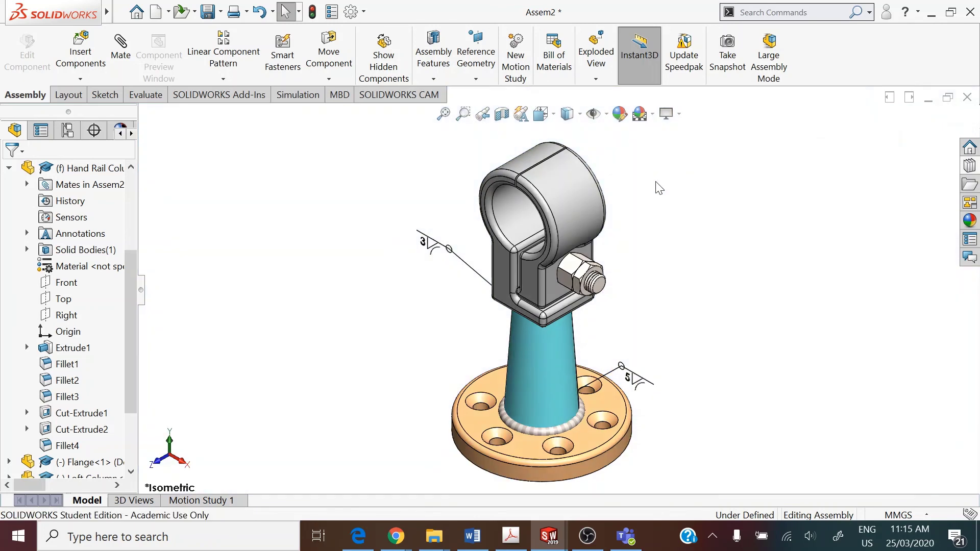